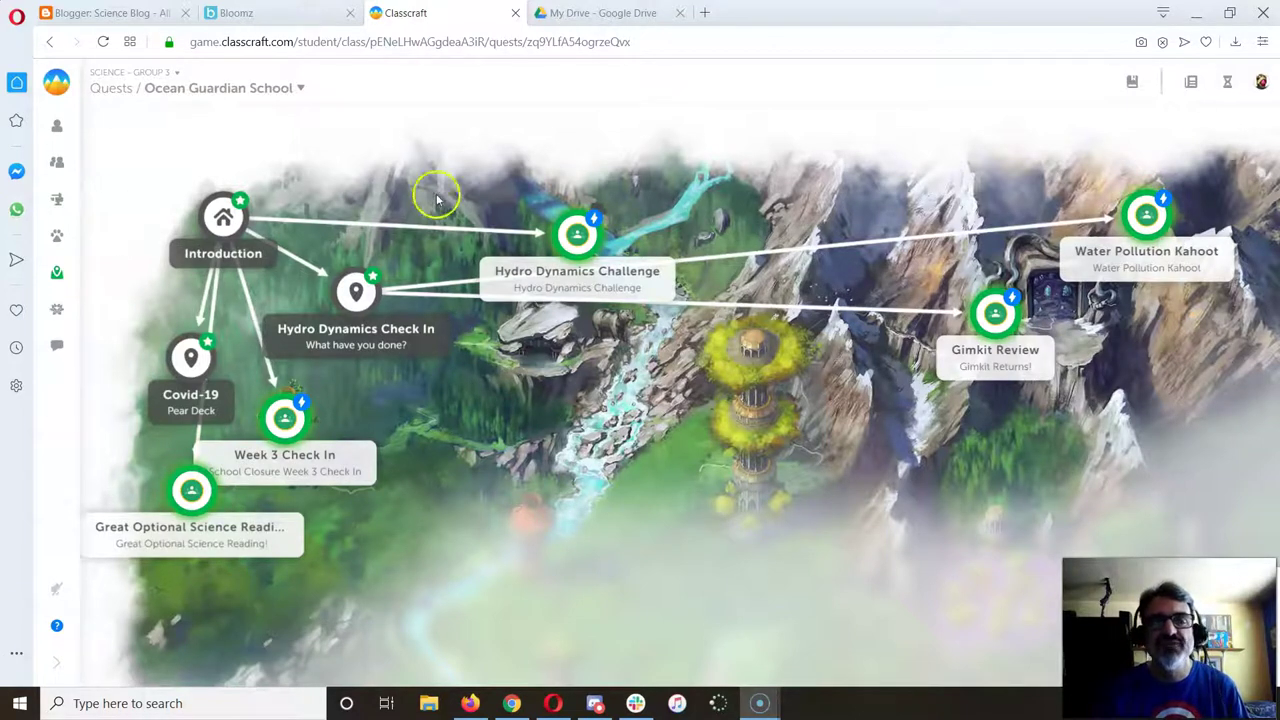
Open the Hydro Dynamics Challenge quest's assignment details and follow its Google Classroom link.
left_click(584, 241)
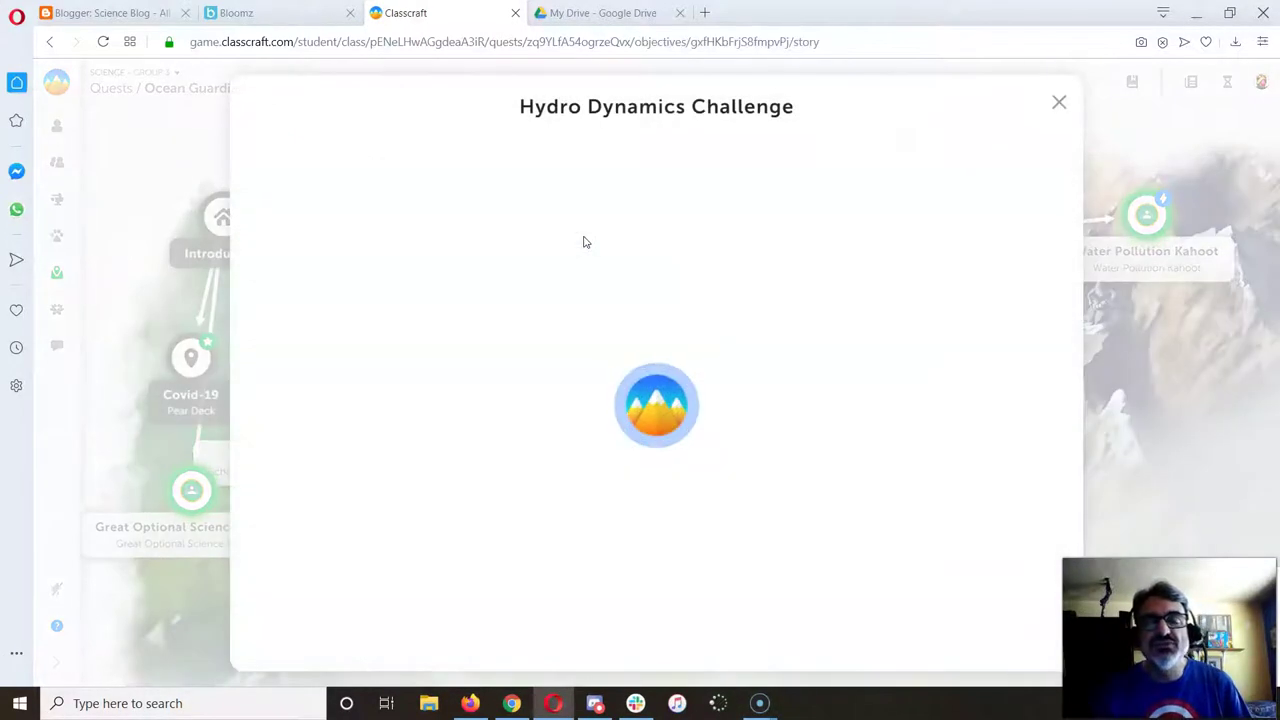
left_click(577, 249)
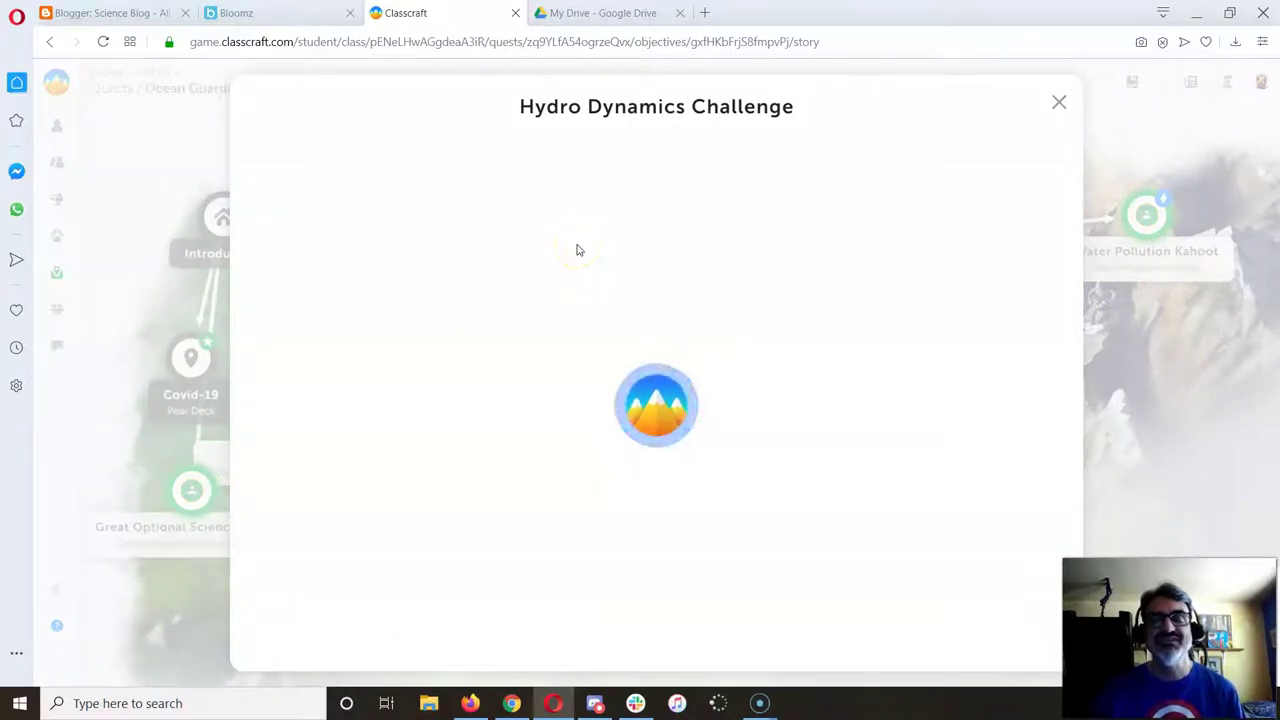
left_click(667, 150)
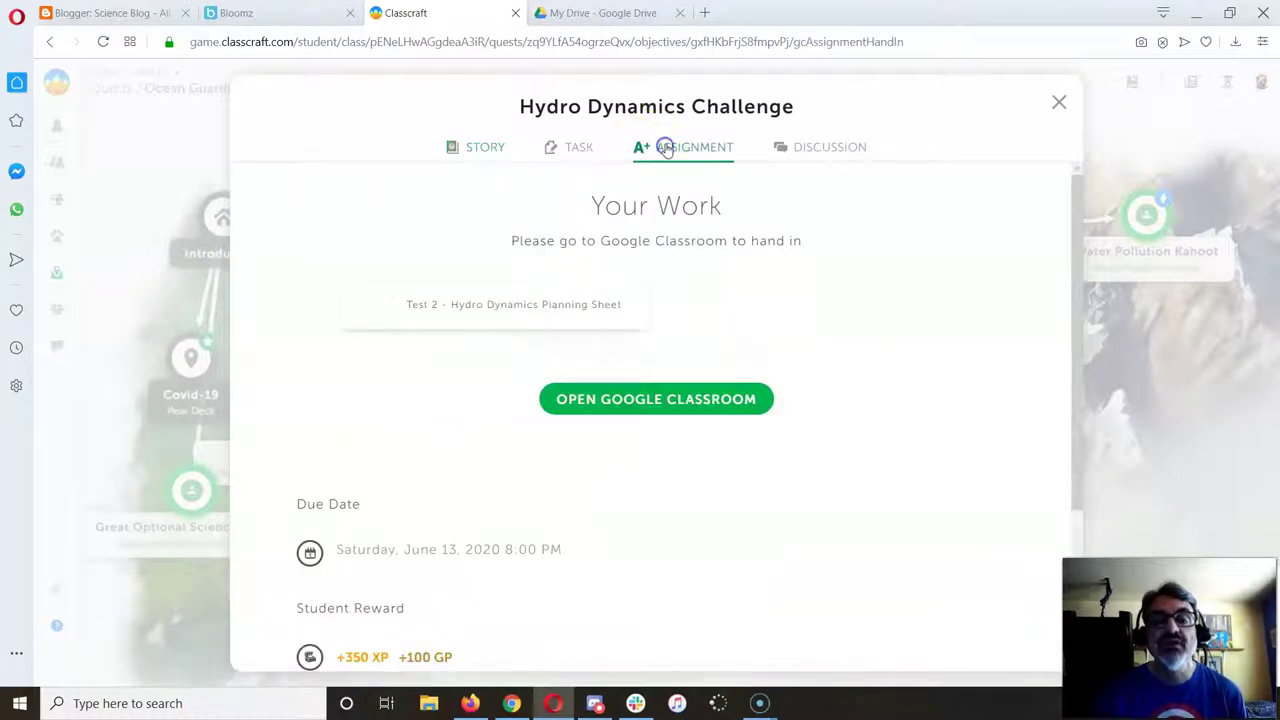
Create a new Drawings attachment, 'Test 2 - Hydro Dynamics Challenge', and open it.
left_click(645, 400)
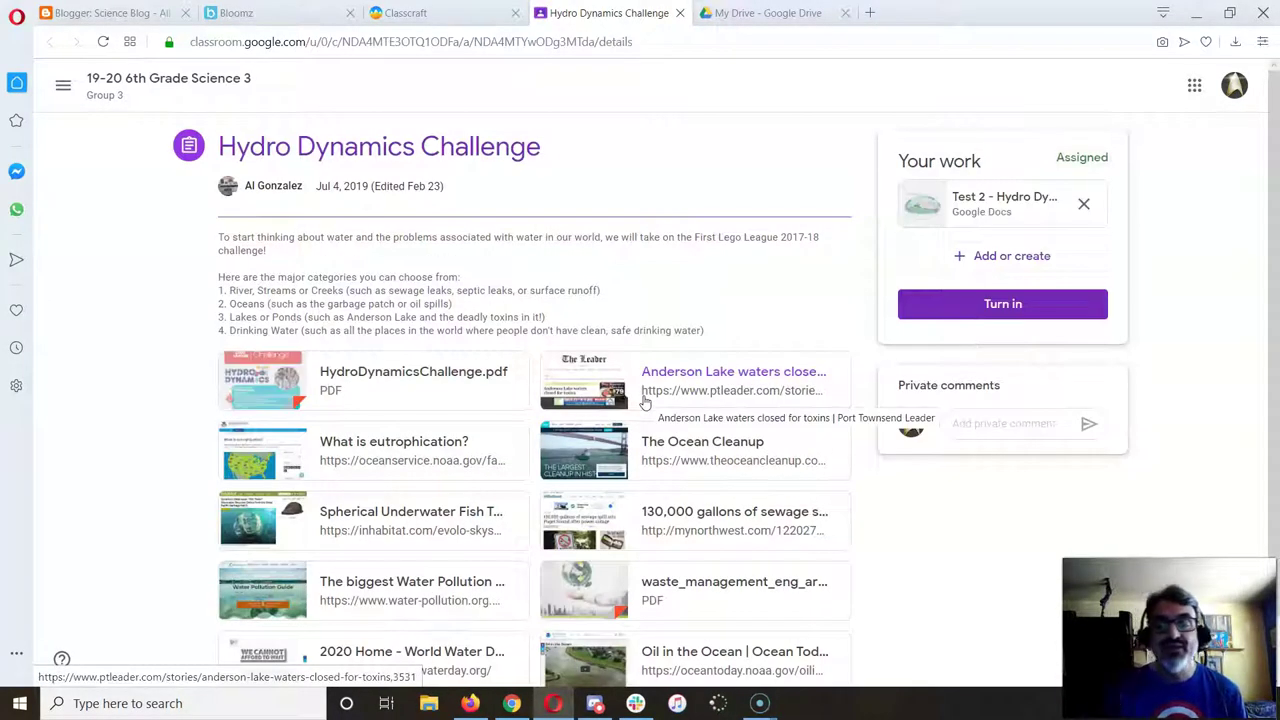
left_click(985, 260)
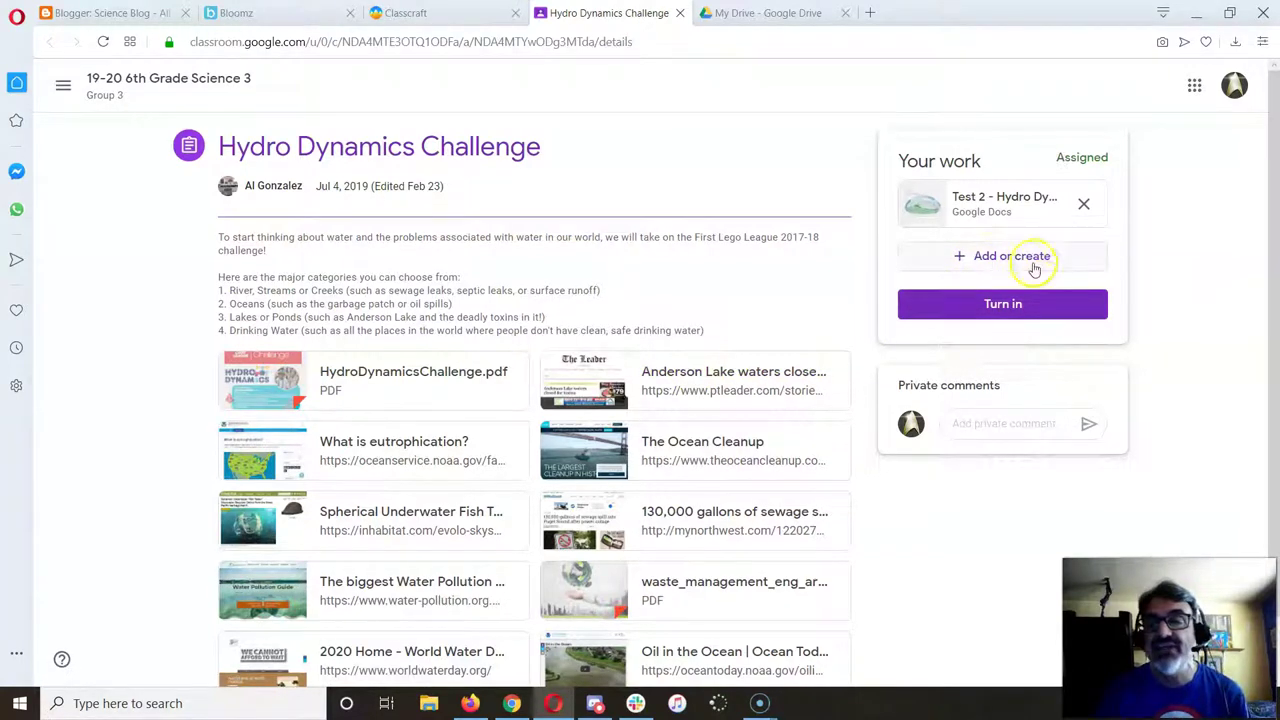
left_click(1000, 264)
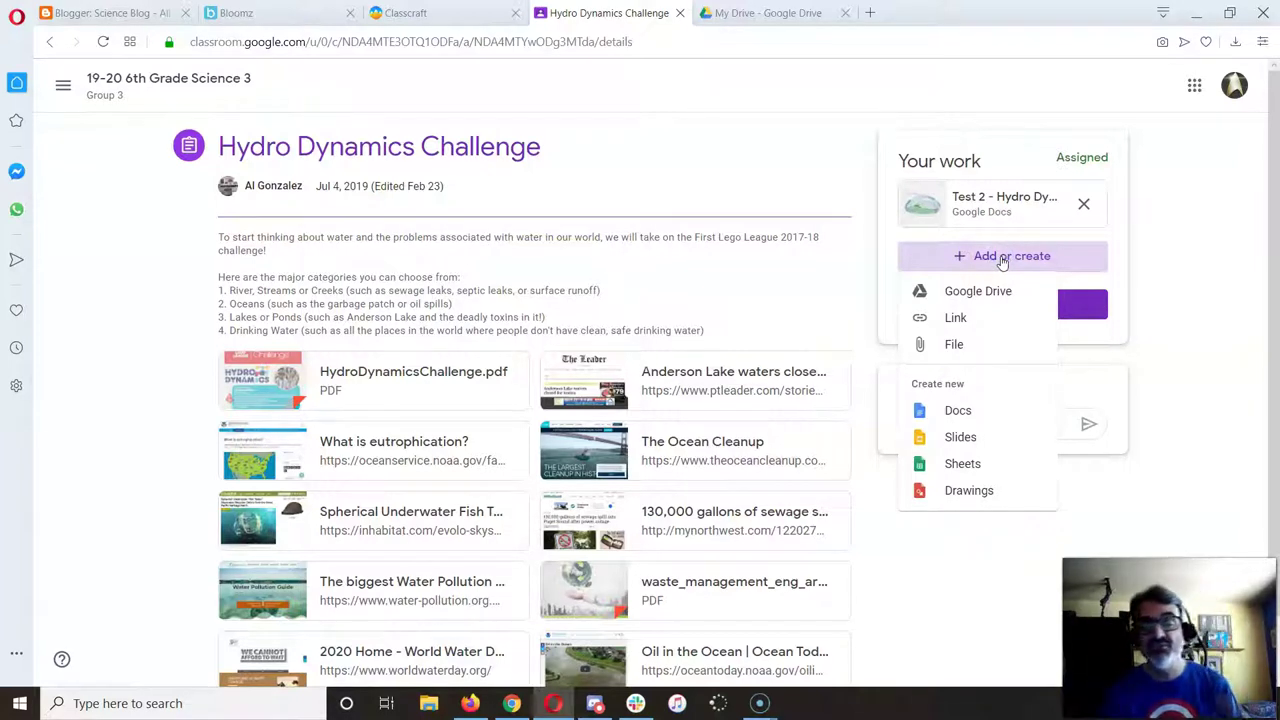
left_click(960, 493)
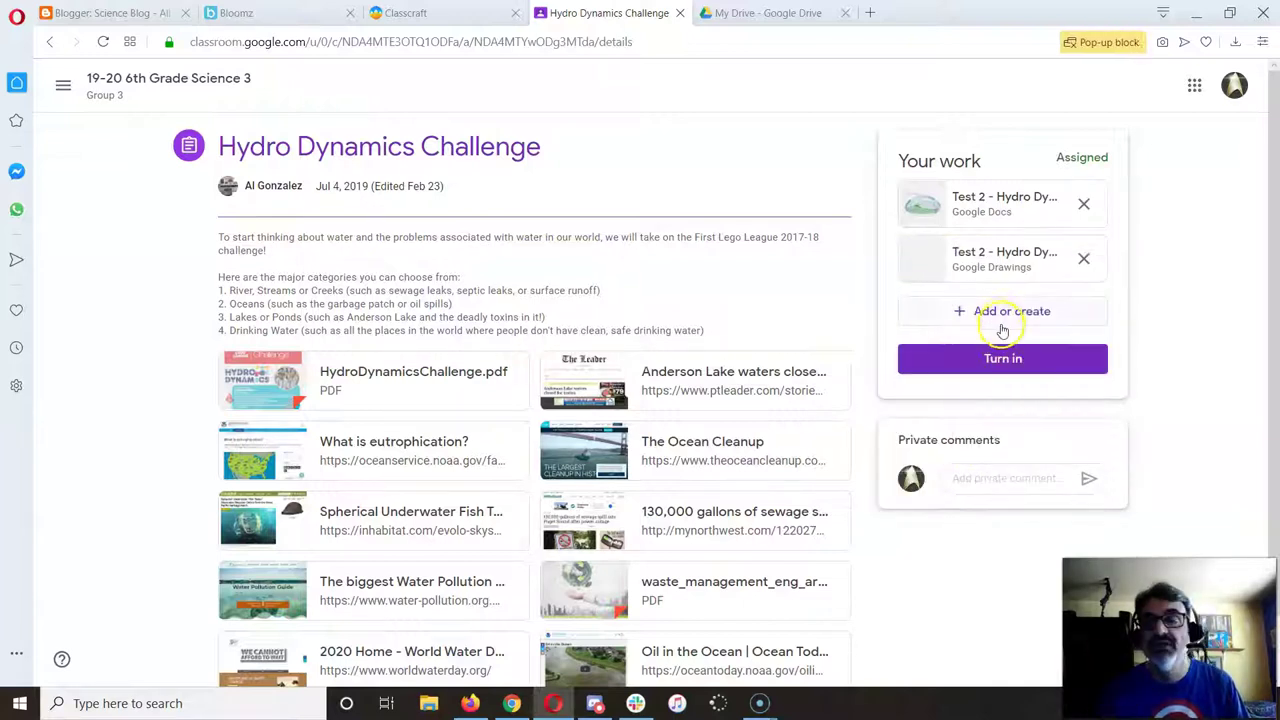
left_click(971, 262)
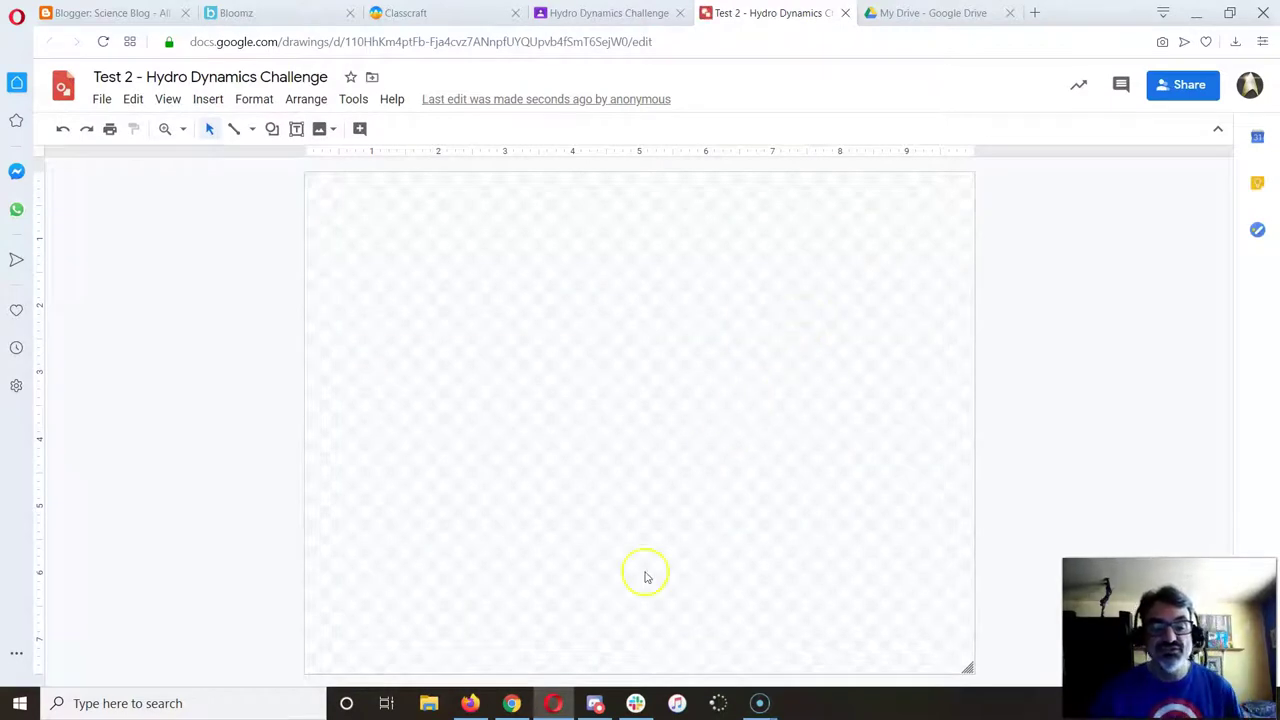
Save the Cengkareng Drain Interceptor photo to Downloads as interceptor.jpg.
left_click(512, 703)
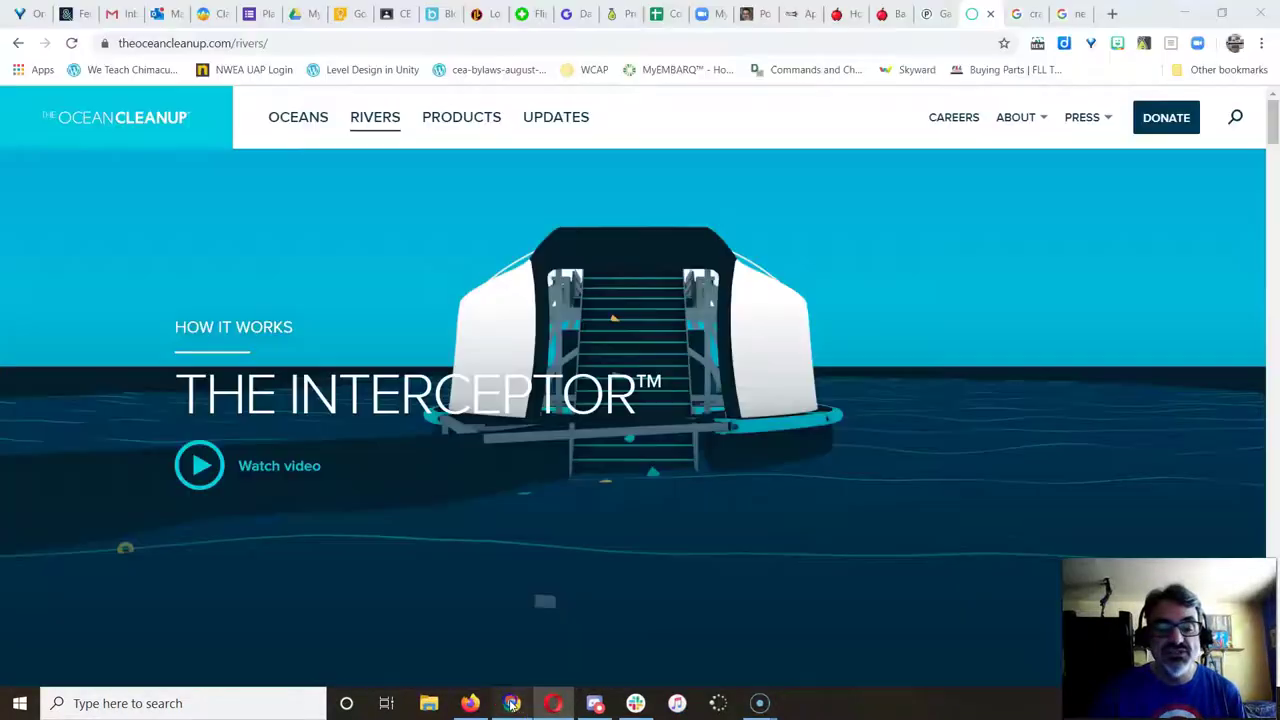
scroll(710, 350, "down", 1)
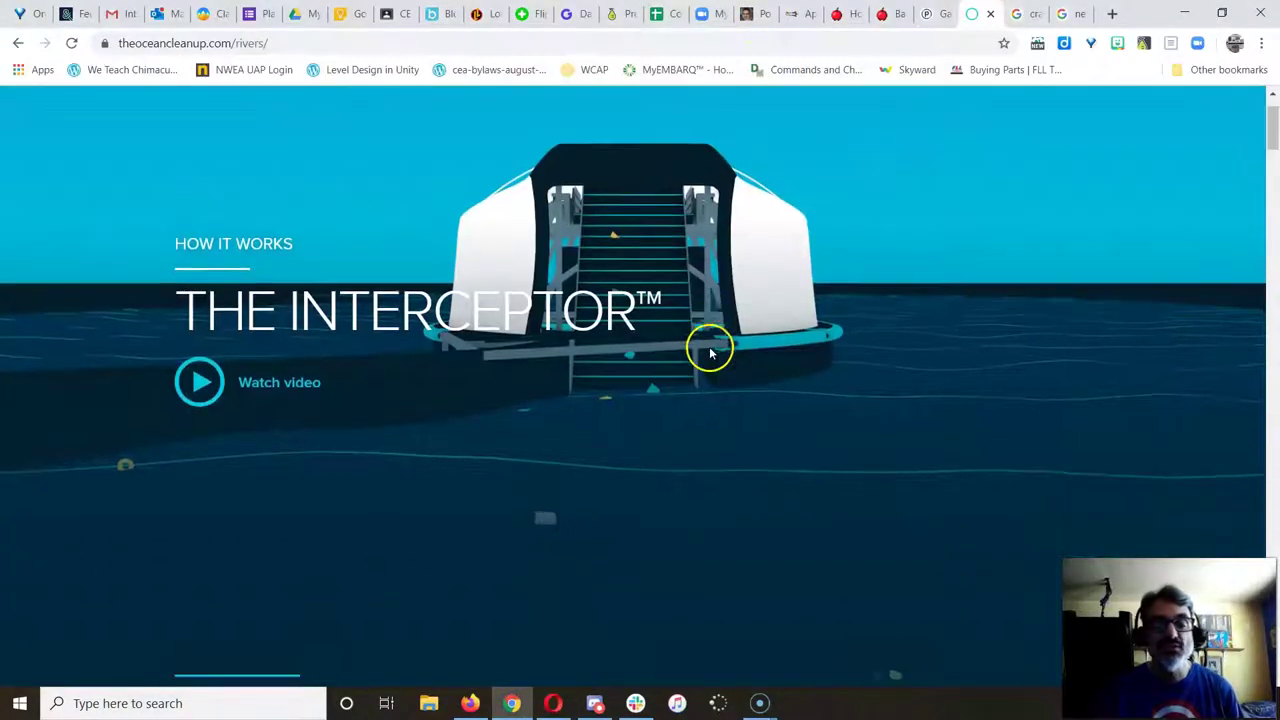
scroll(710, 350, "down", 10)
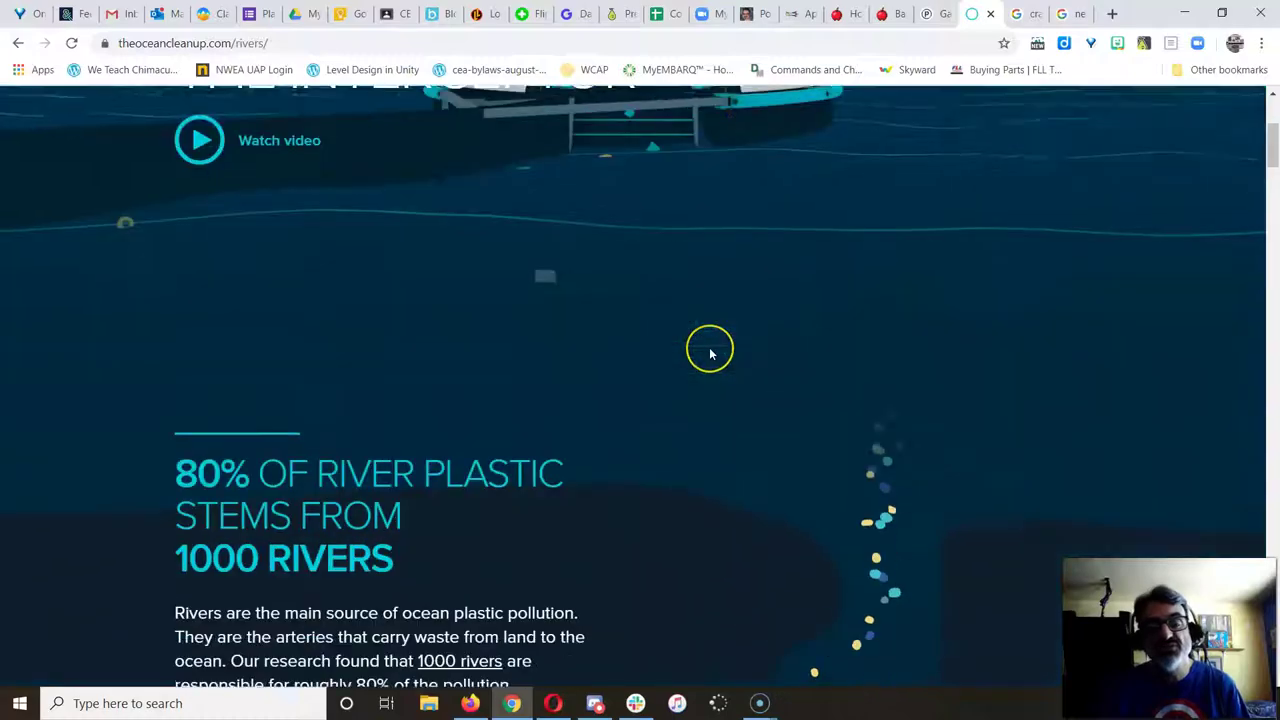
scroll(710, 353, "down", 15)
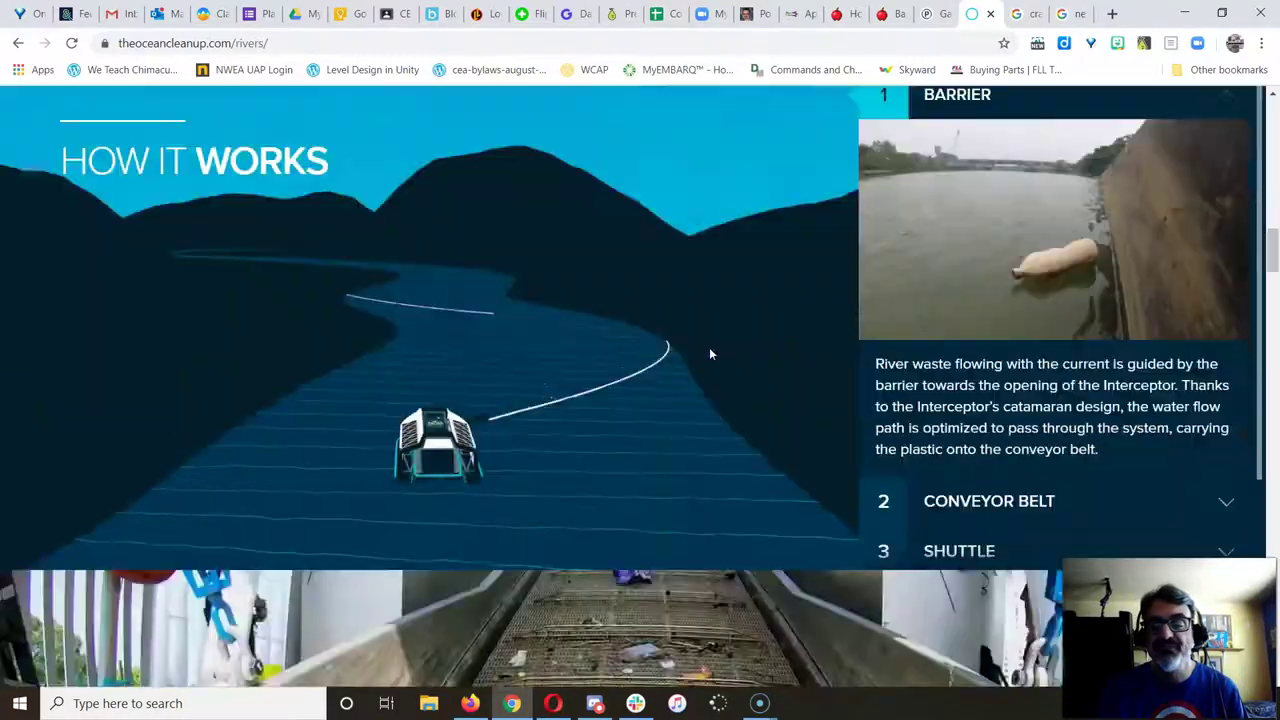
scroll(710, 353, "down", 15)
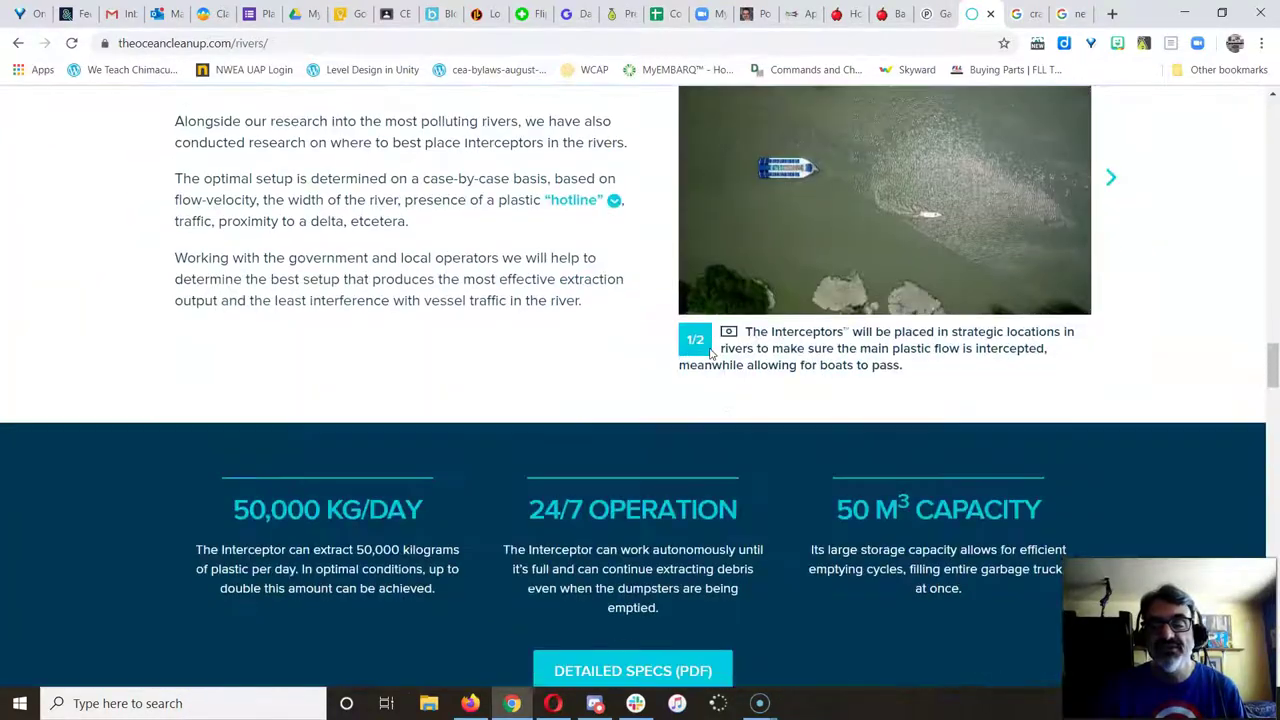
scroll(710, 354, "down", 5)
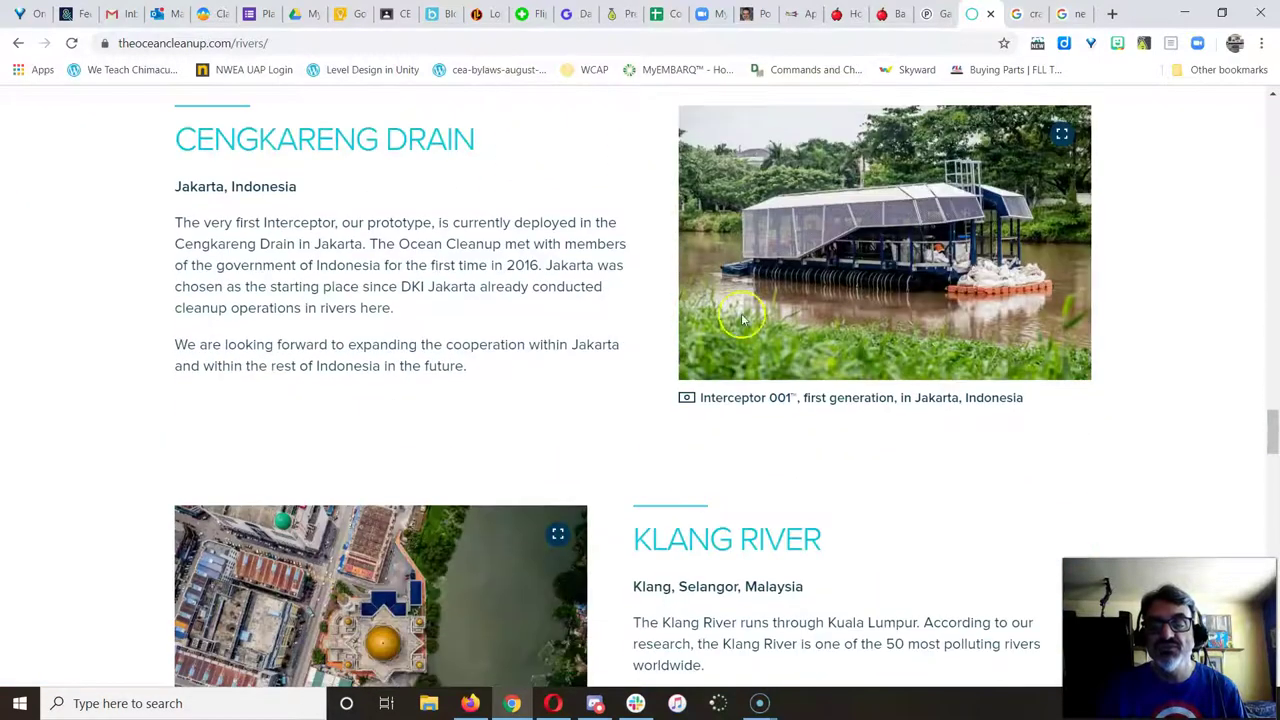
right_click(833, 251)
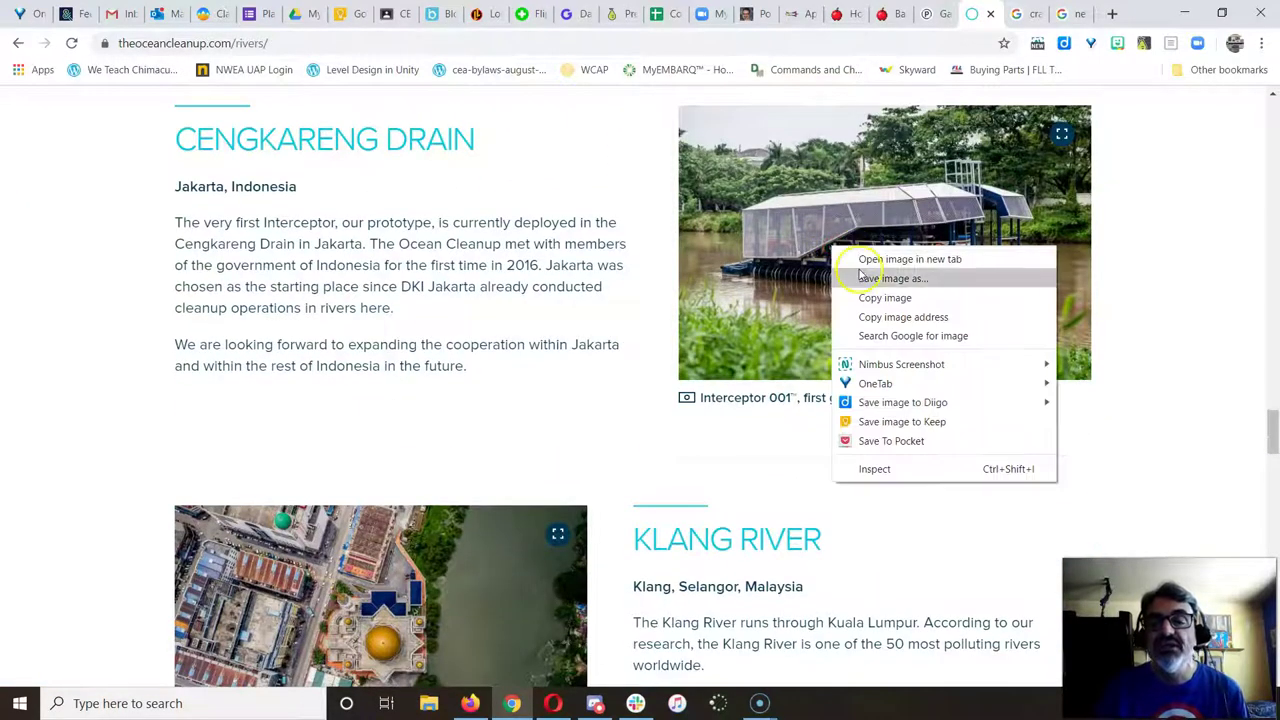
left_click(862, 279)
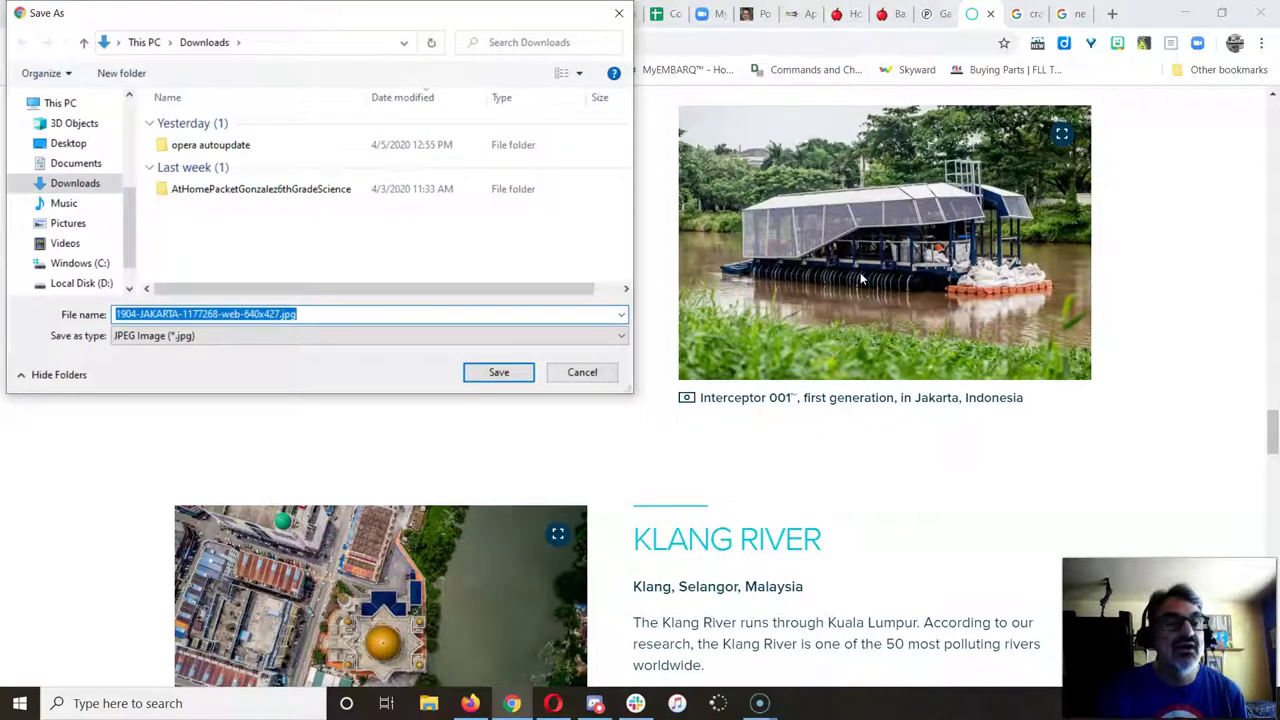
type("interceptor")
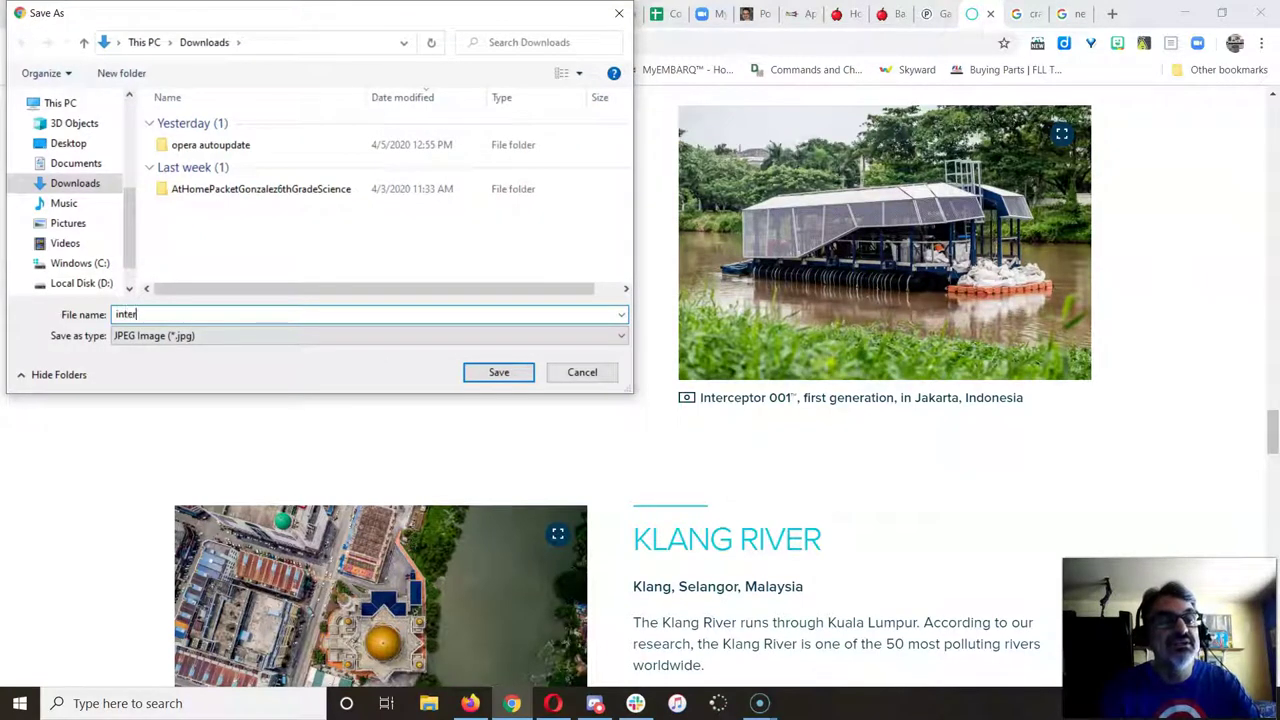
left_click(75, 183)
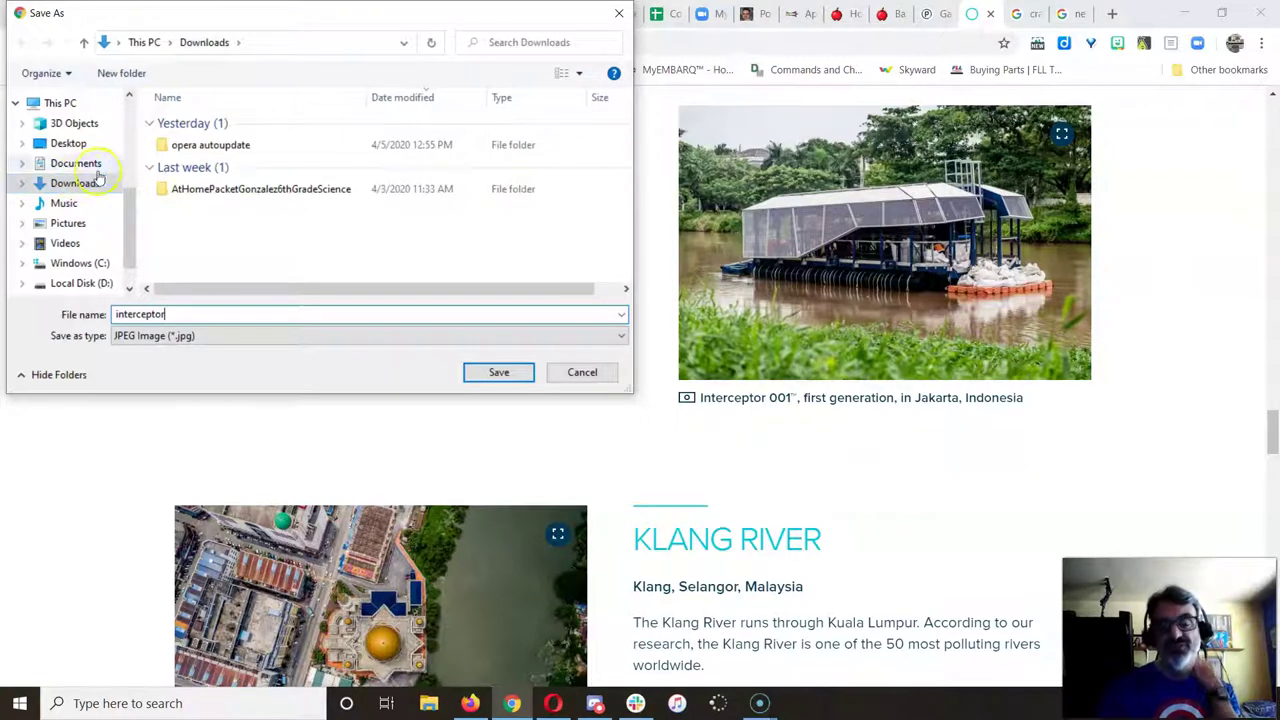
left_click(524, 374)
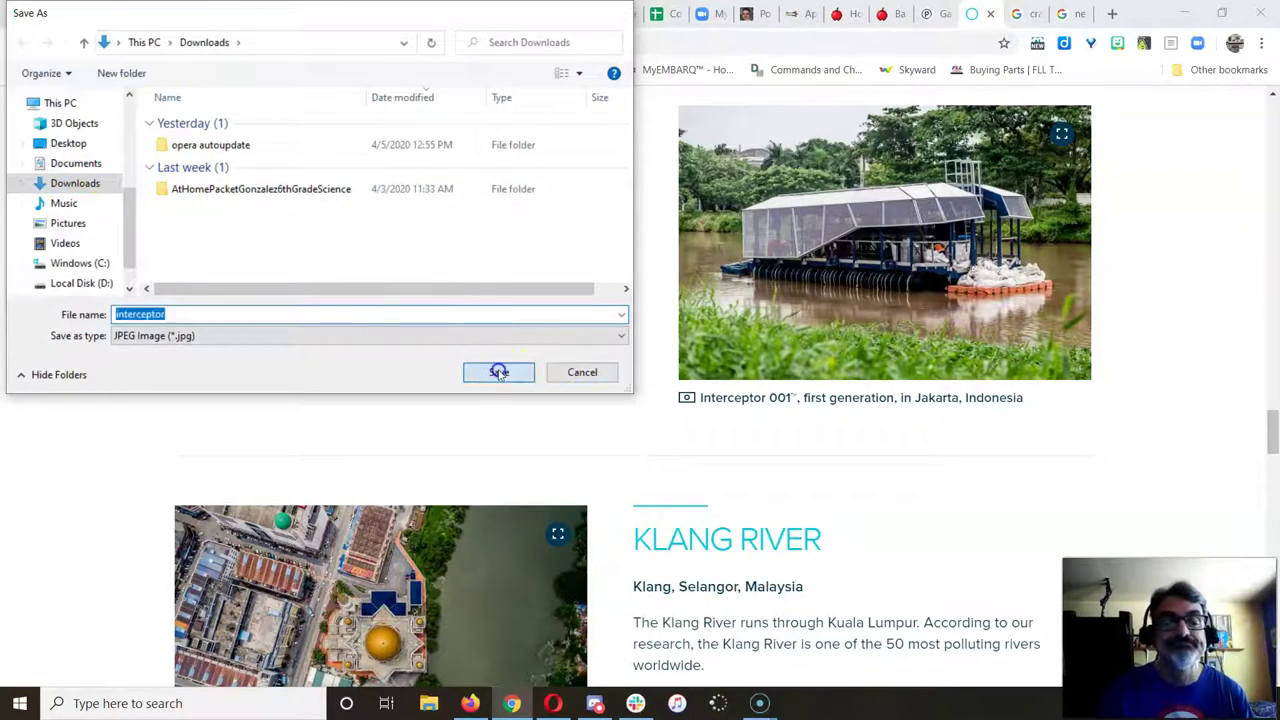
left_click(1025, 18)
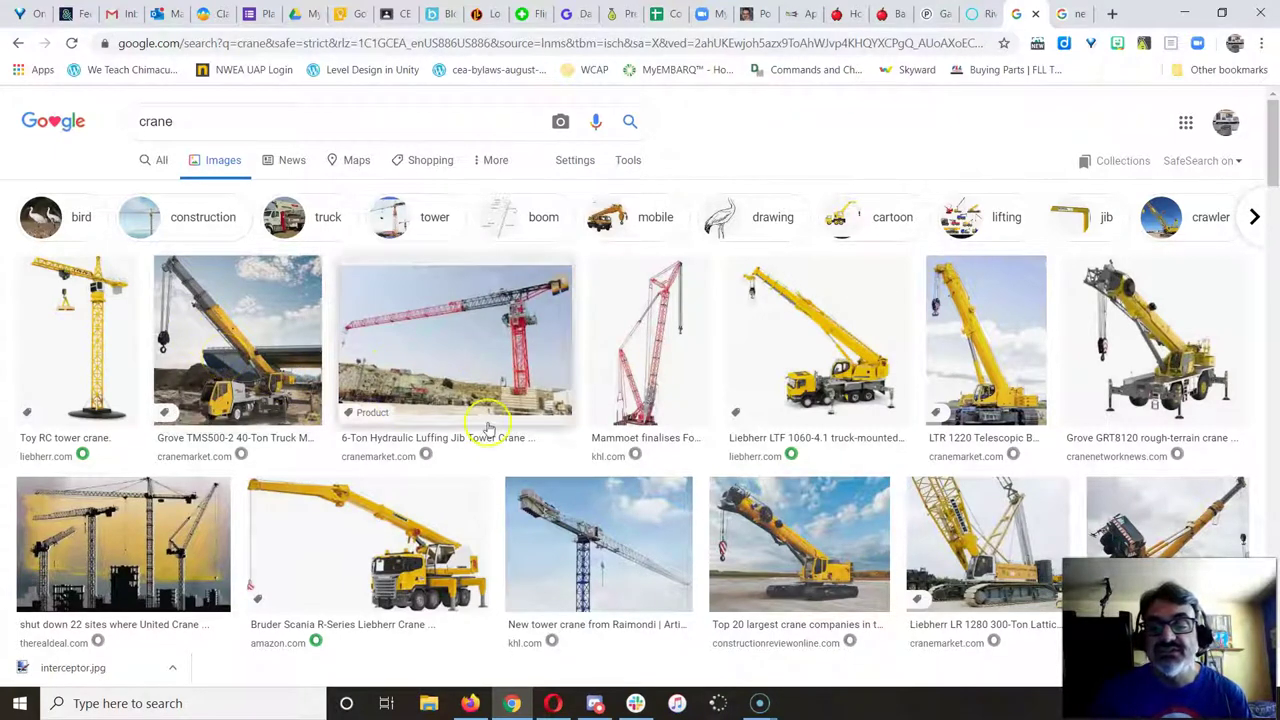
Save the yellow Manitowoc crawler crane image to Downloads as crane.gif.
scroll(600, 435, "down", 2)
scroll(591, 447, "down", 2)
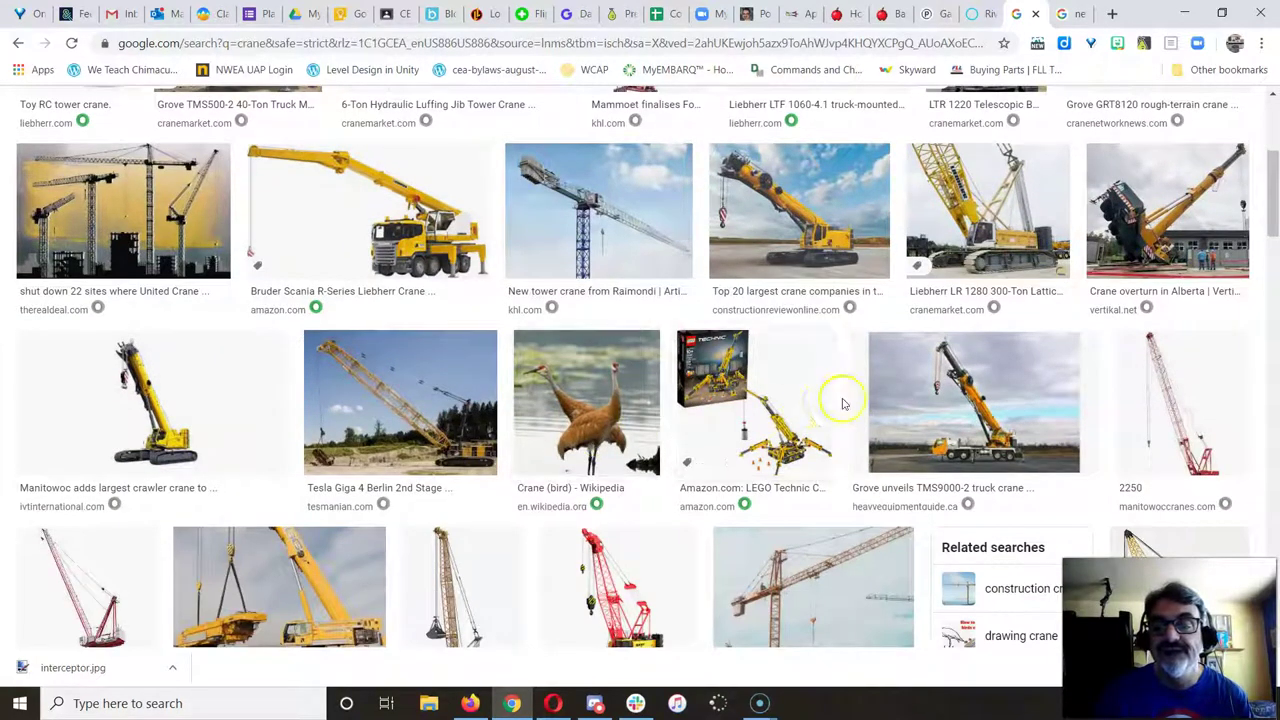
left_click(195, 390)
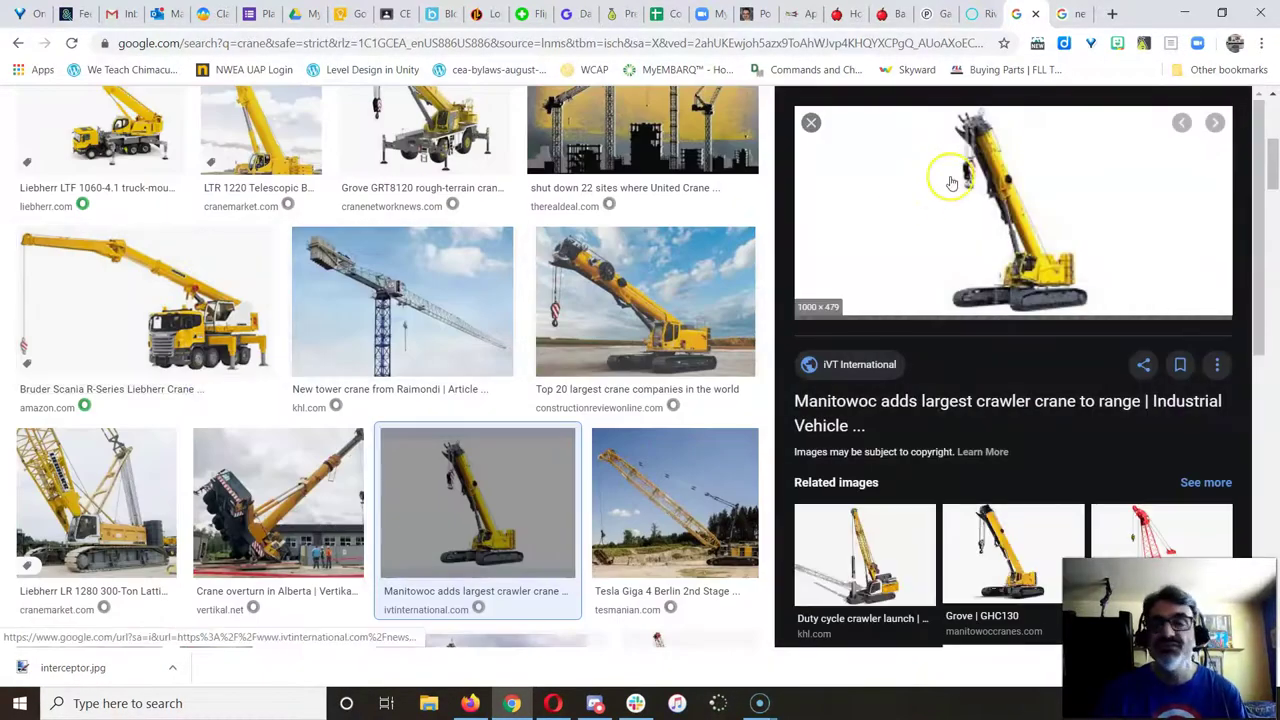
right_click(976, 200)
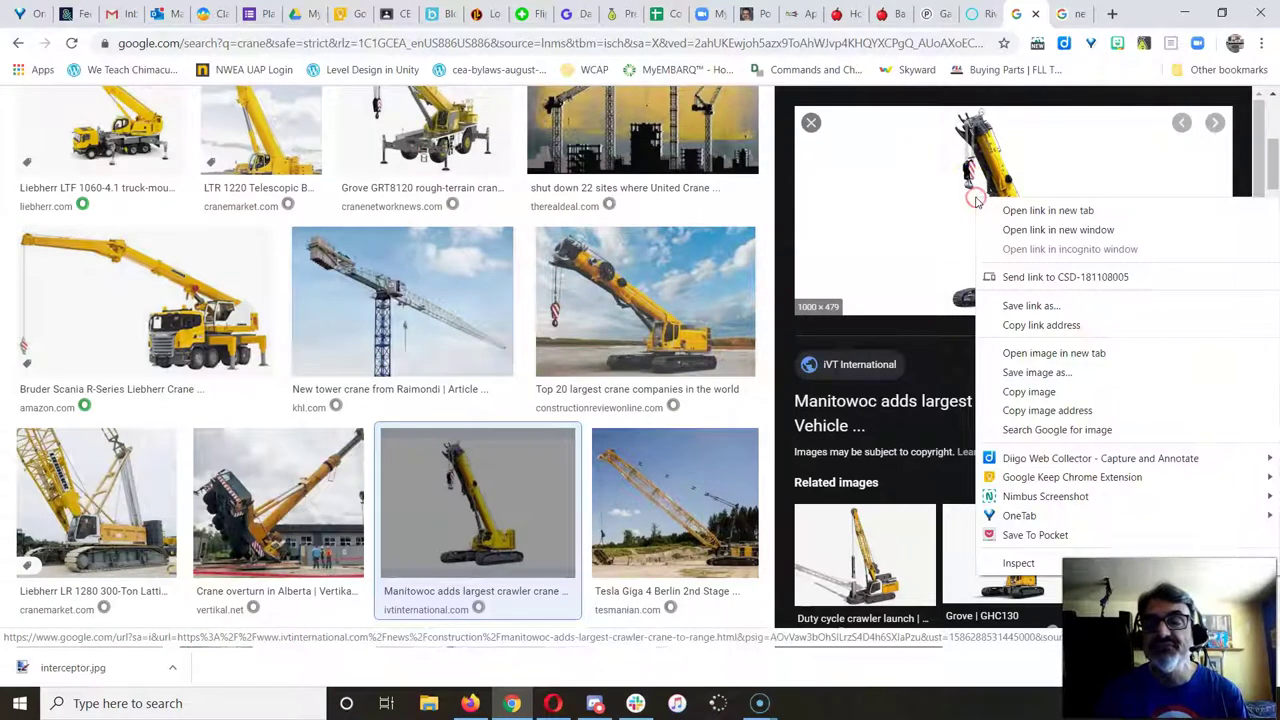
left_click(1040, 372)
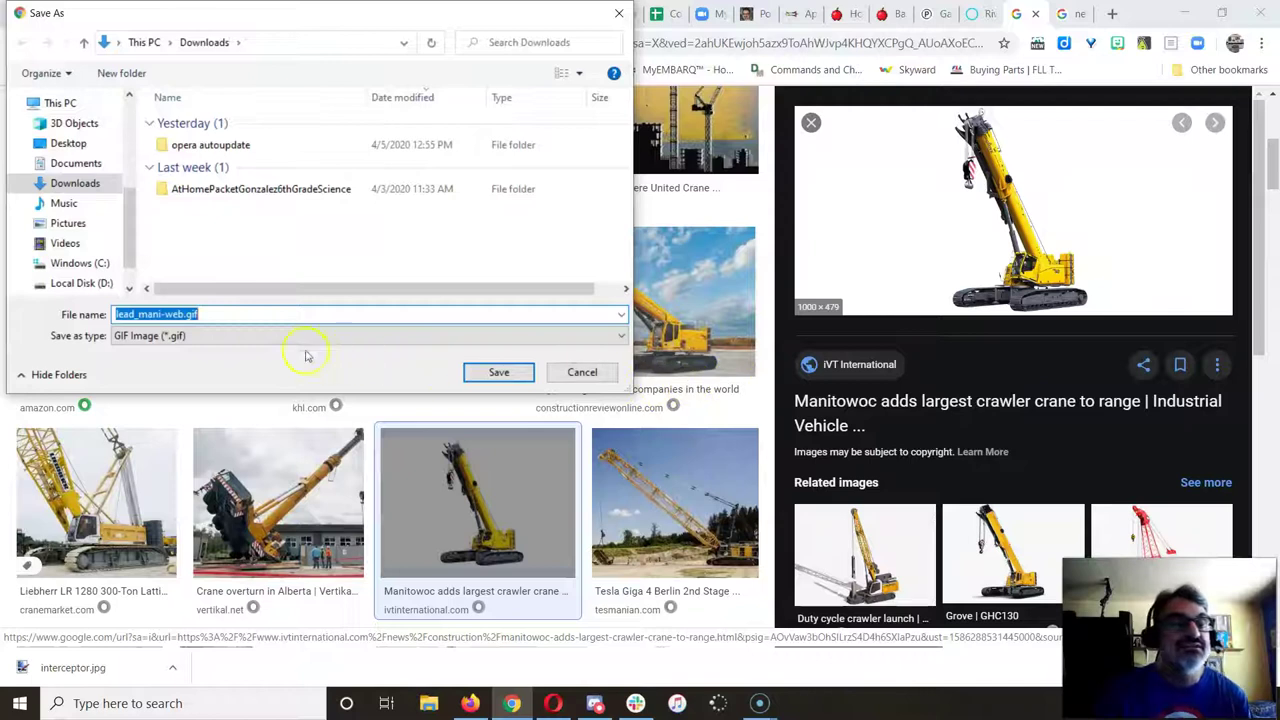
left_click(177, 314)
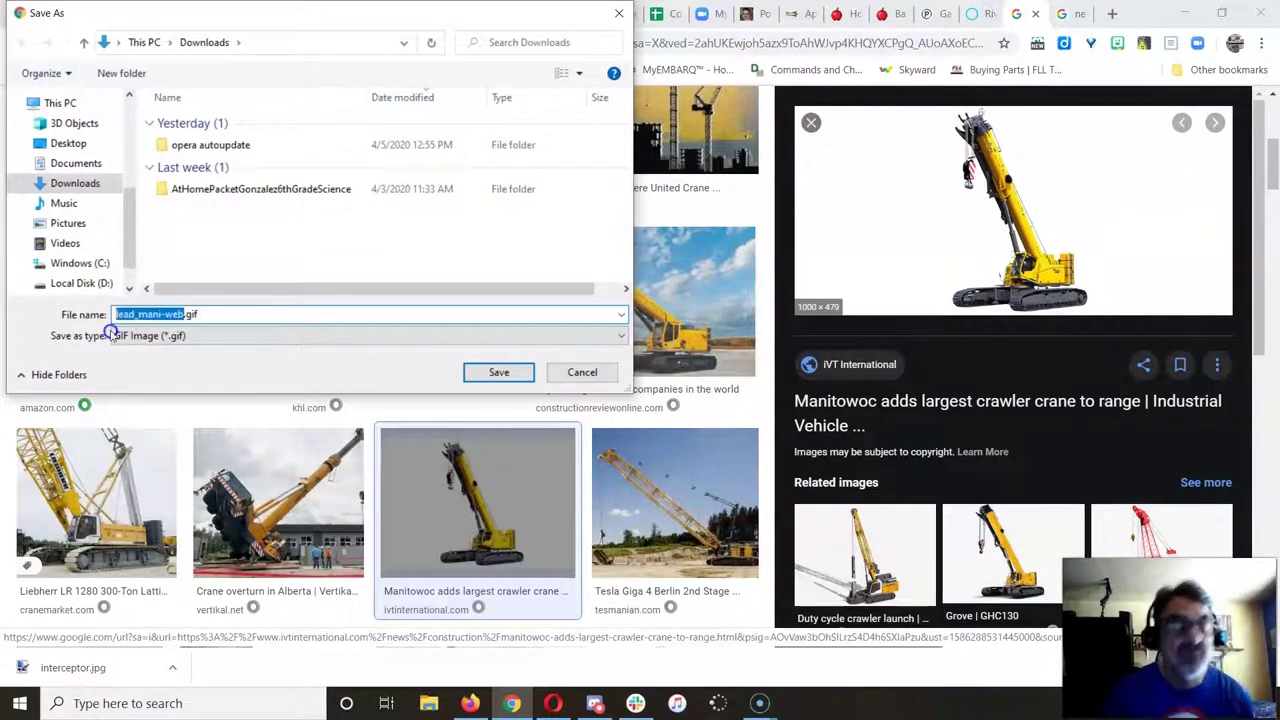
type("crane")
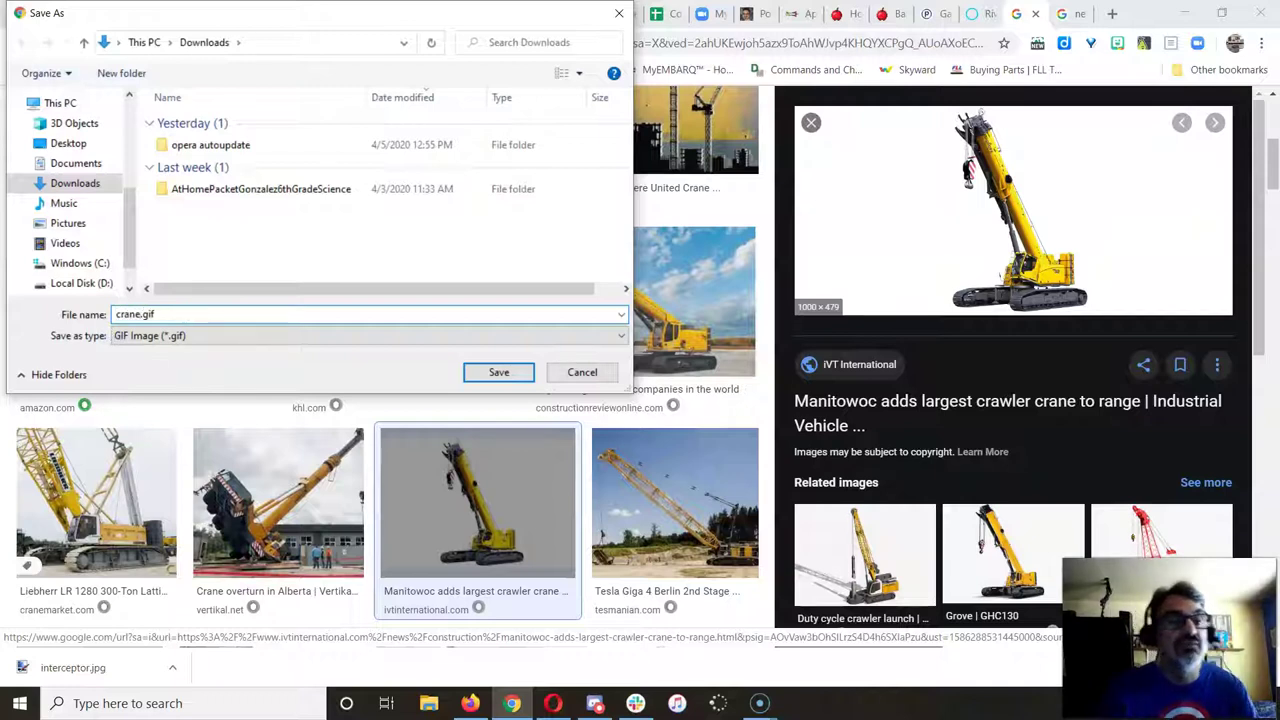
left_click(116, 337)
left_click(141, 314)
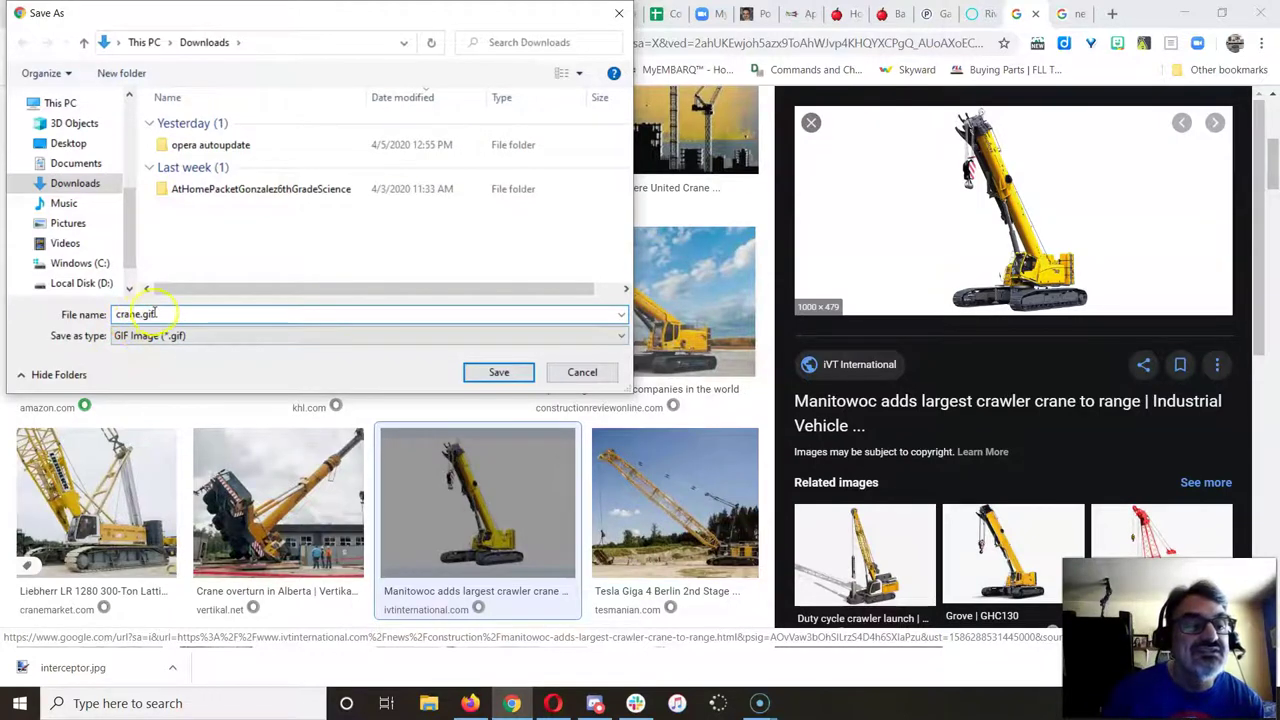
left_click(503, 372)
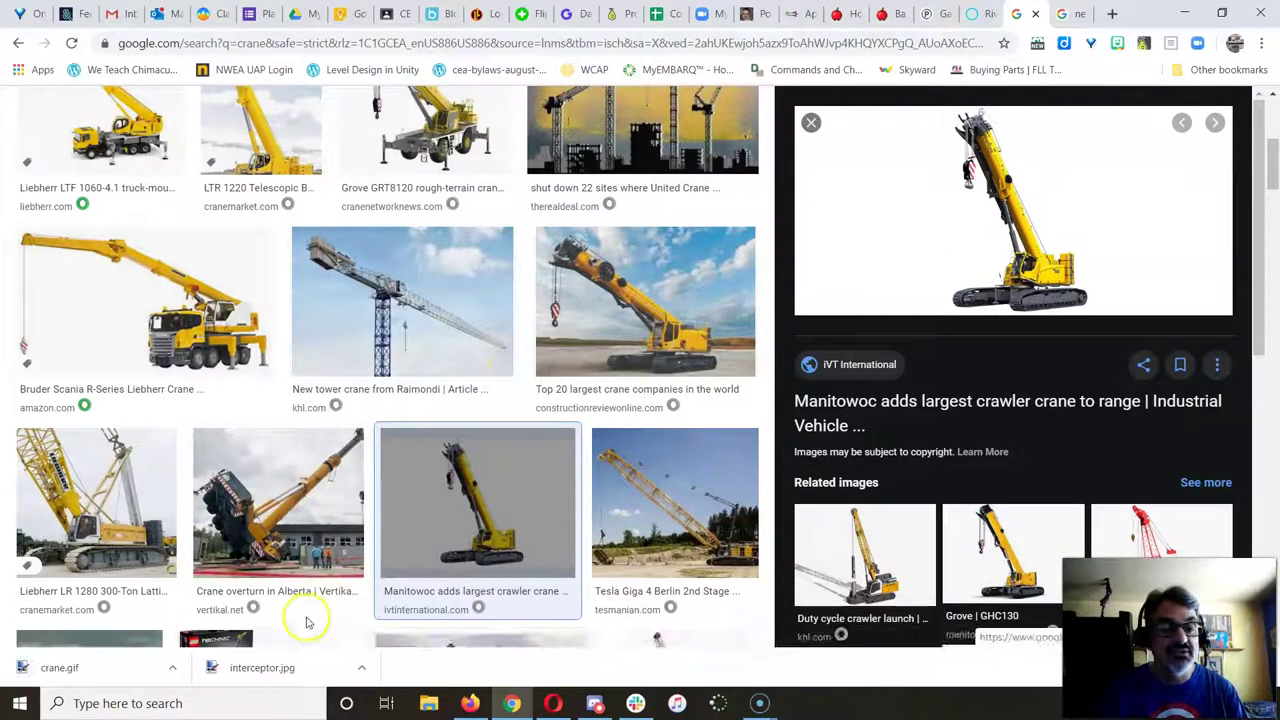
left_click(282, 677)
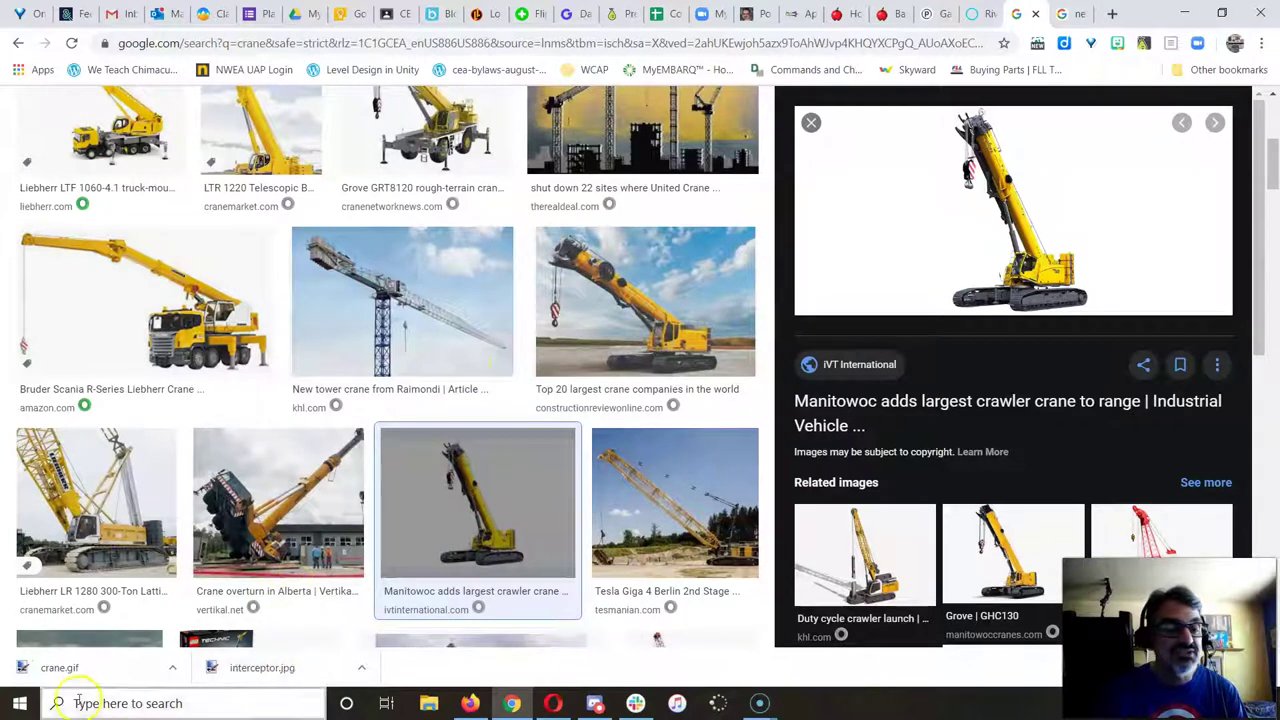
Save the RS Fishing Nets catfish landing net image to Downloads as catfish-net_large.jpg.
left_click(1066, 13)
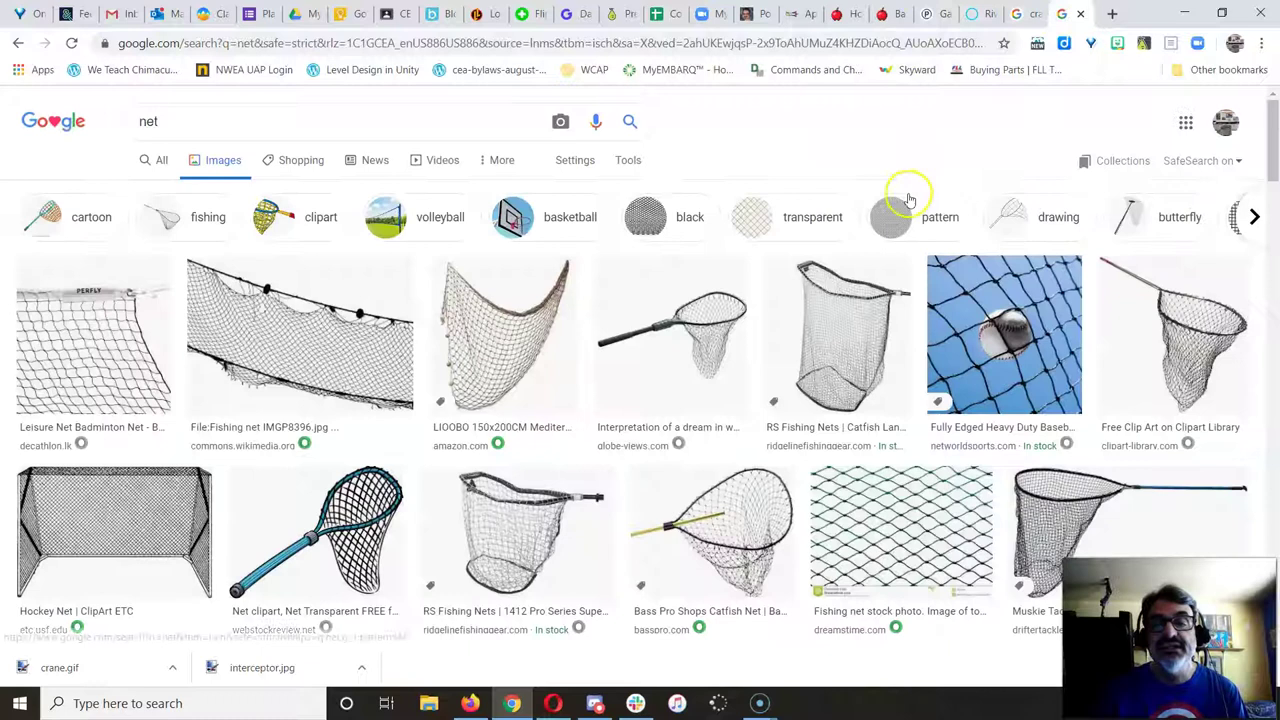
left_click(861, 310)
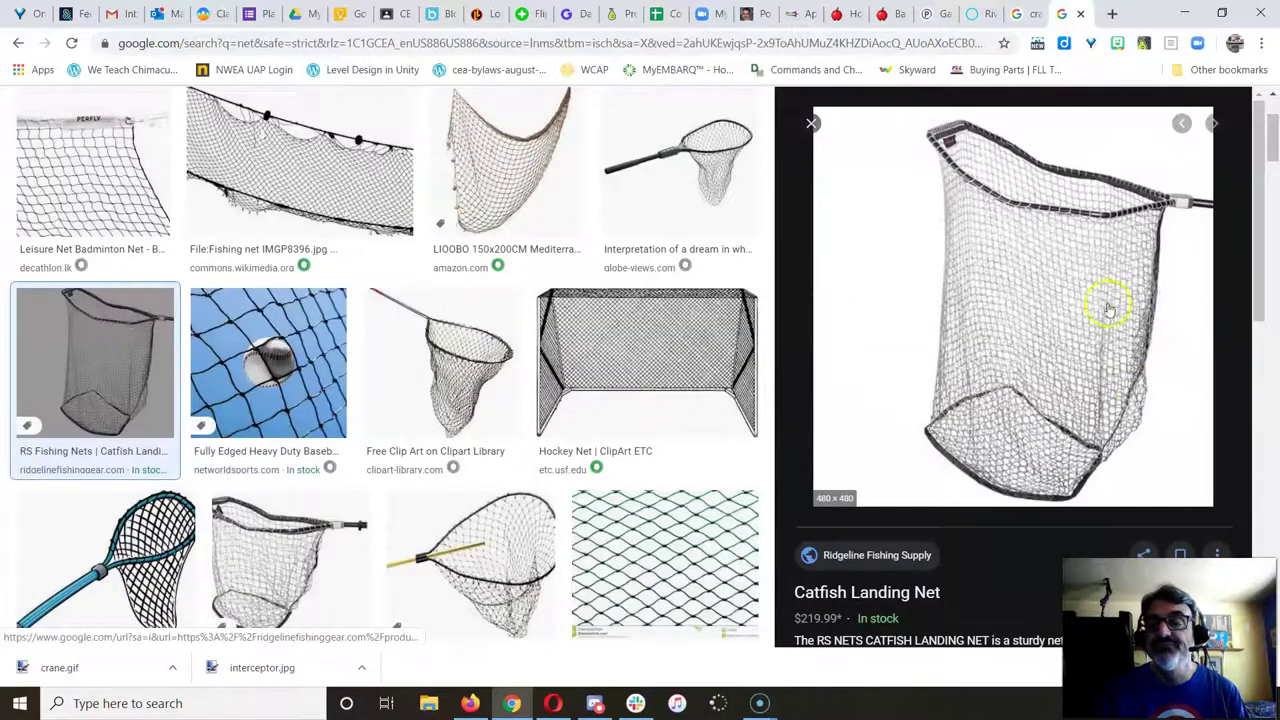
right_click(1067, 302)
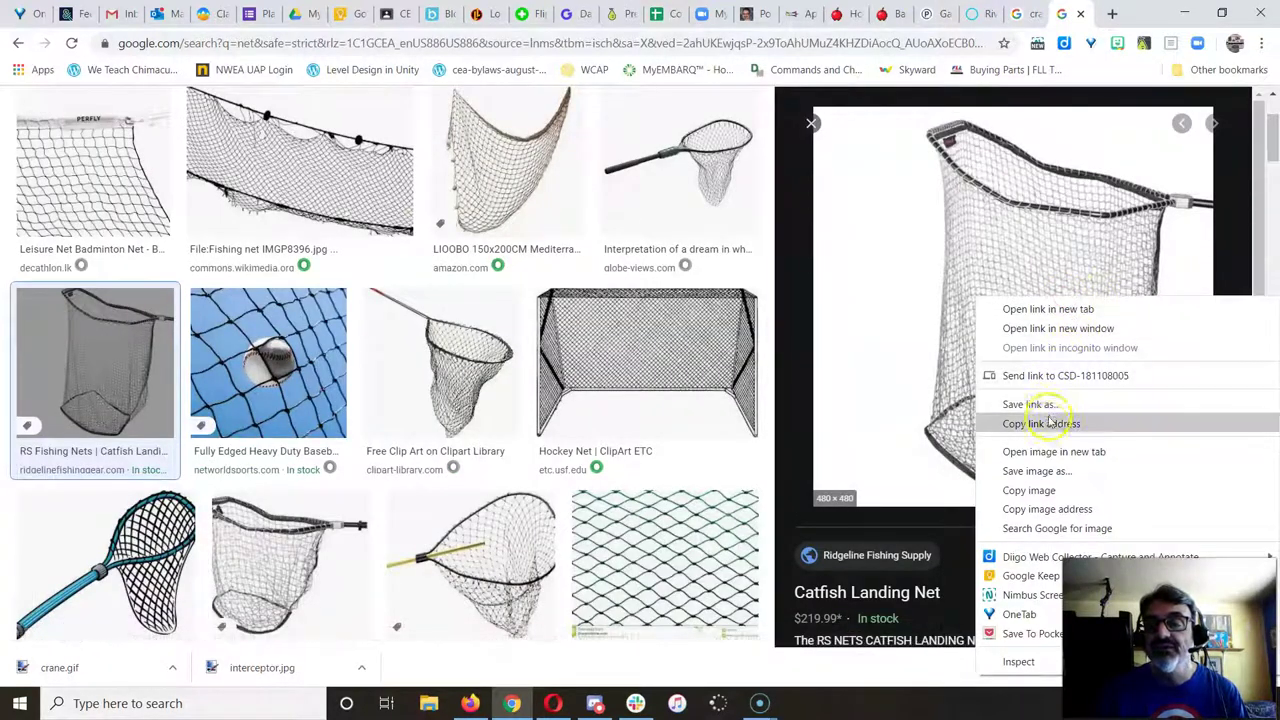
left_click(1048, 480)
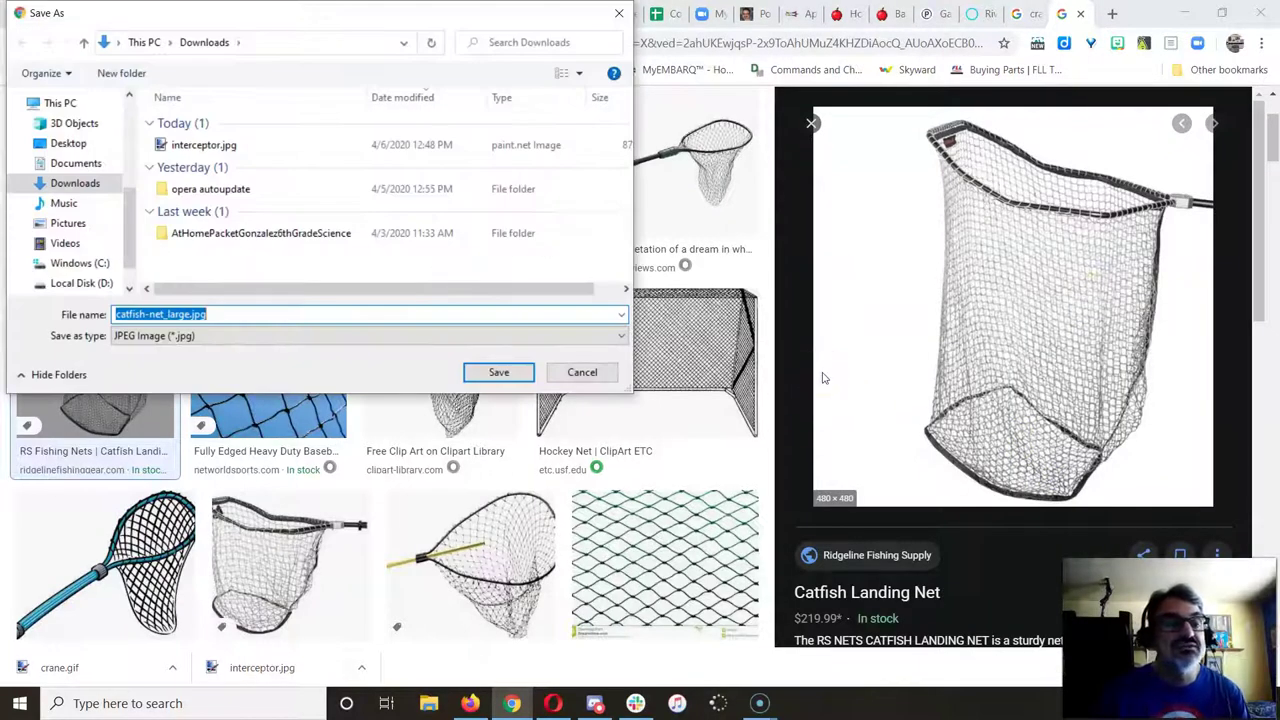
left_click(486, 372)
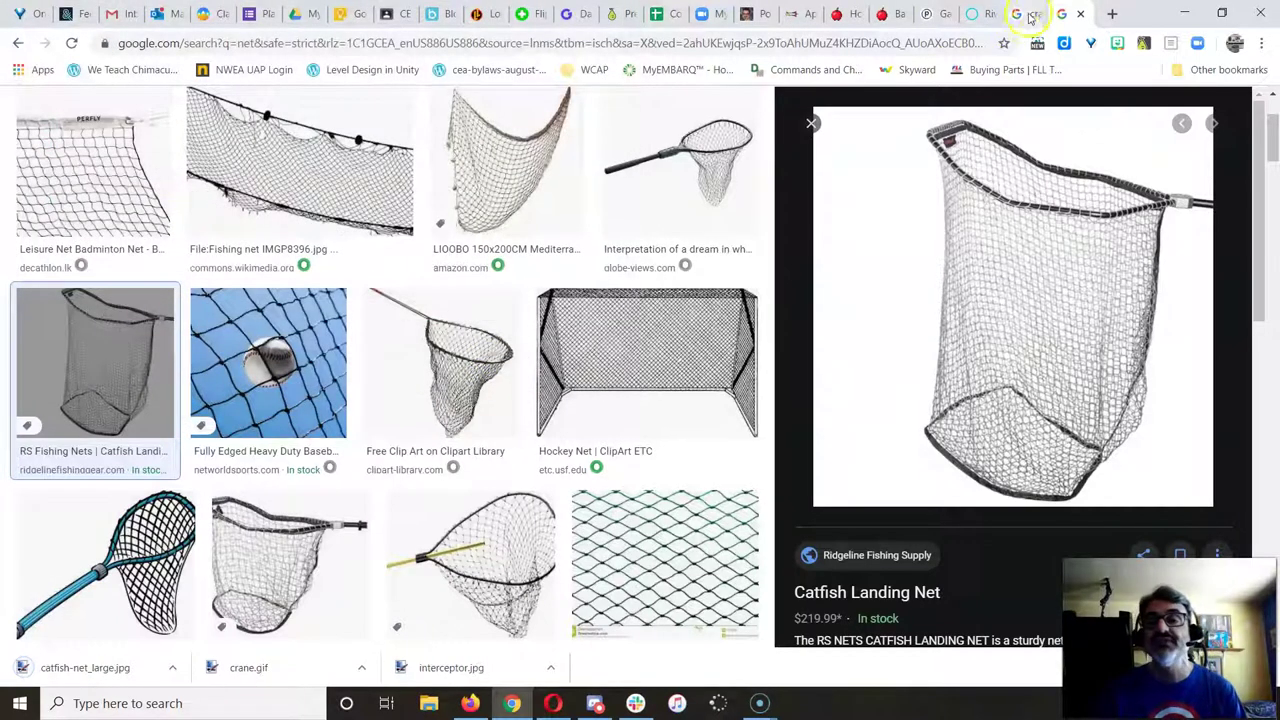
Widen the drawing canvas and upload interceptor.jpg from Downloads into it.
left_click(551, 704)
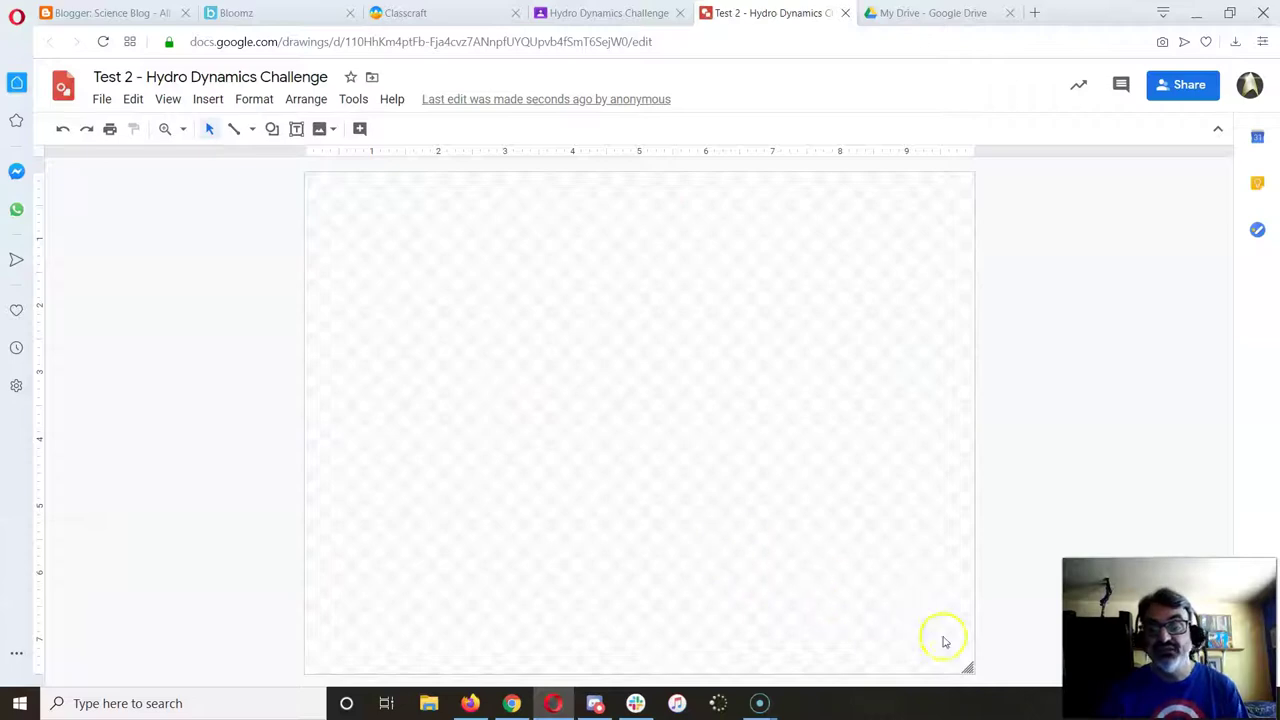
mouse_move(970, 668)
left_mouse_down()
mouse_move(1040, 654)
mouse_move(1150, 660)
left_mouse_up()
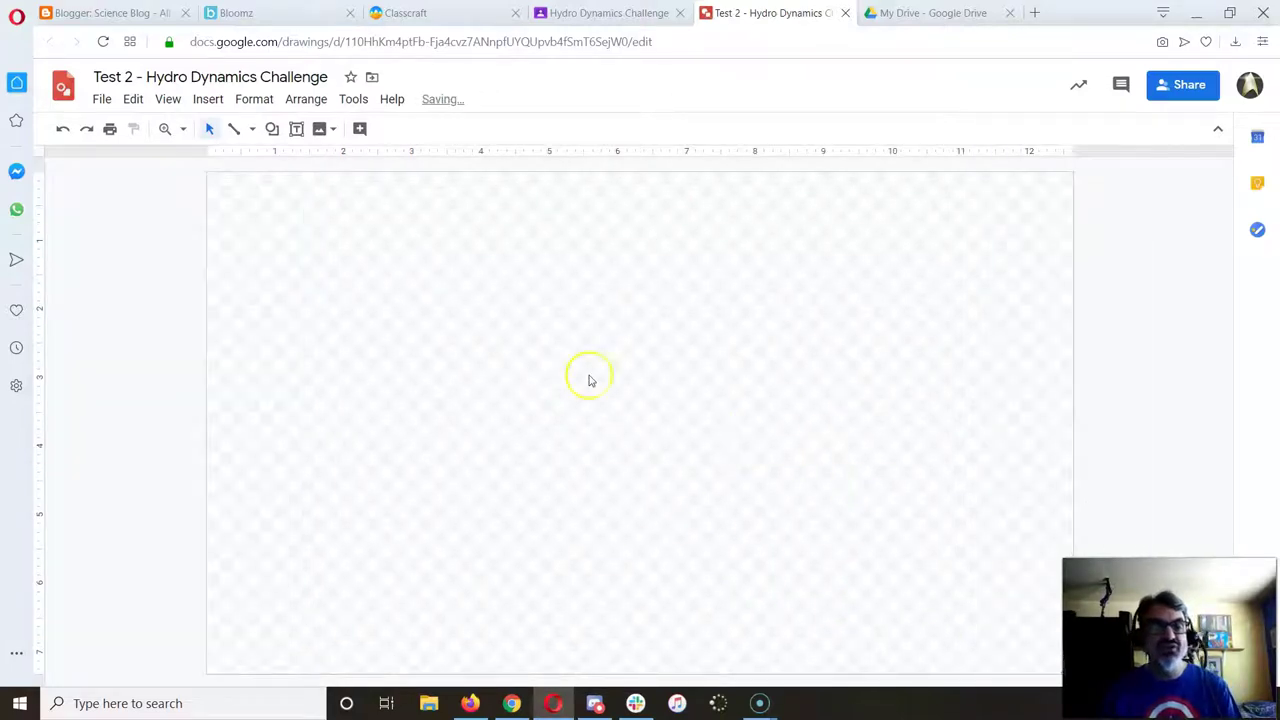
left_click(208, 99)
mouse_move(216, 133)
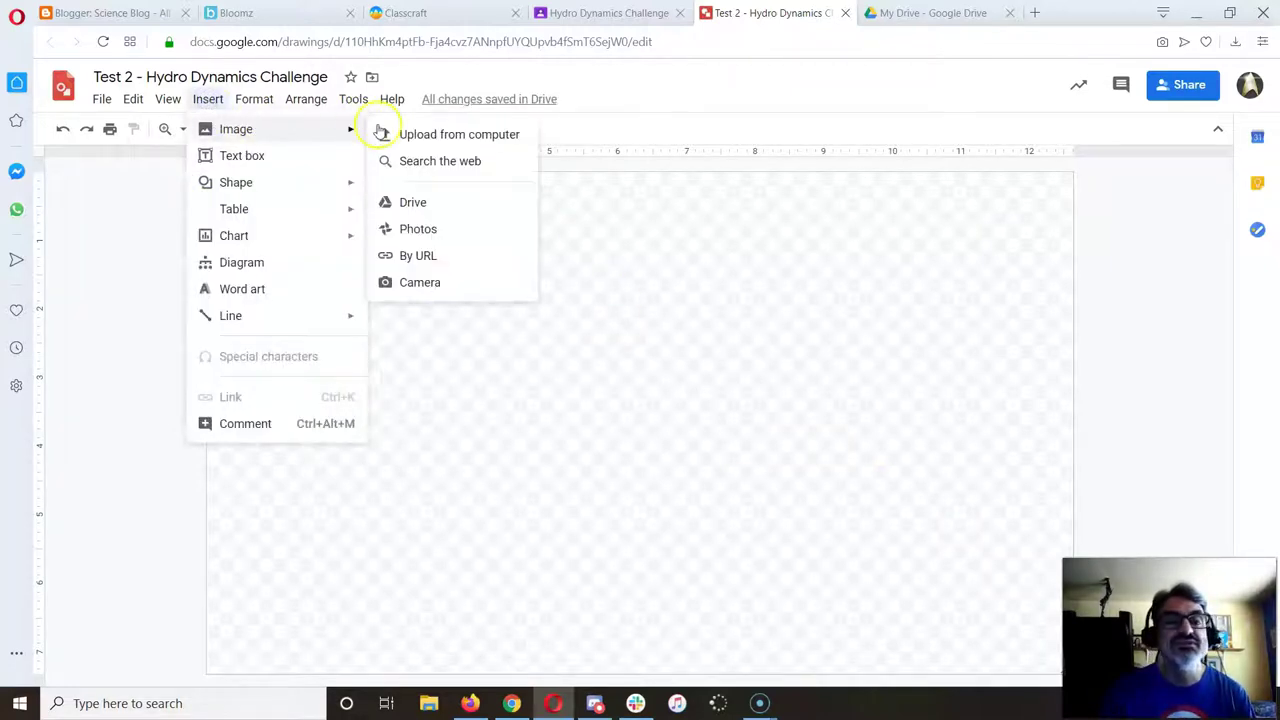
left_click(402, 138)
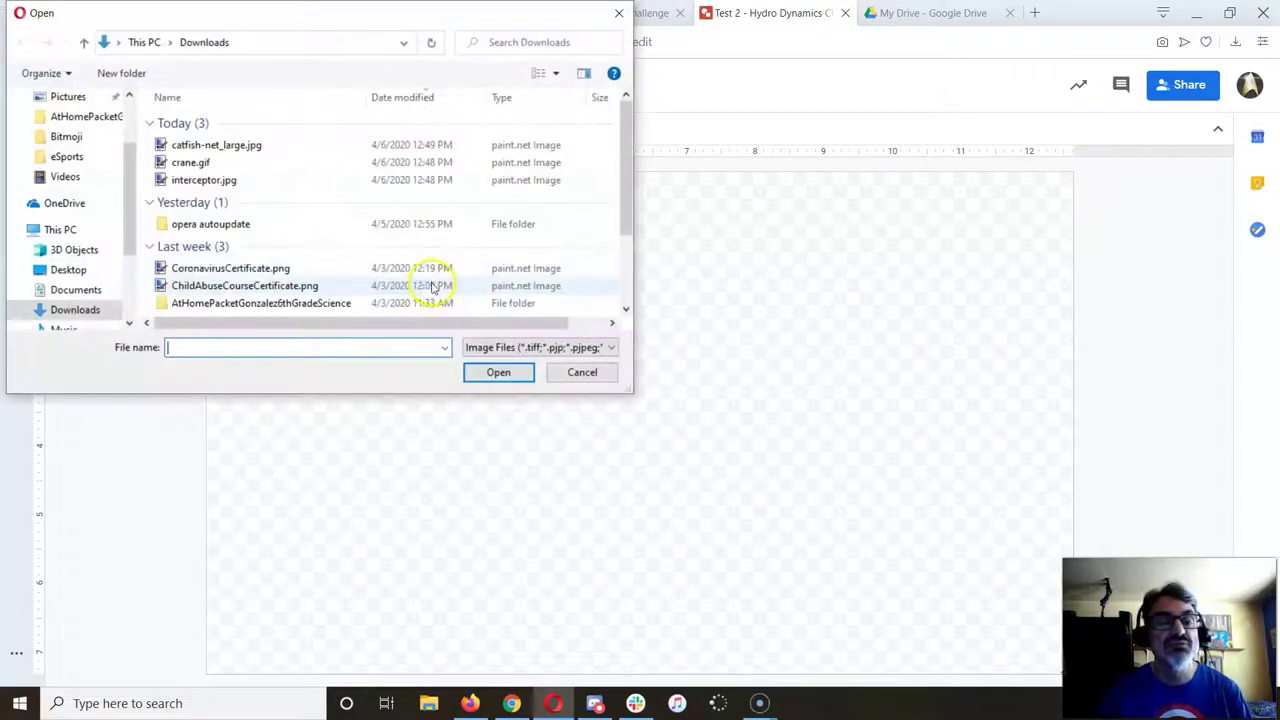
left_click(234, 180)
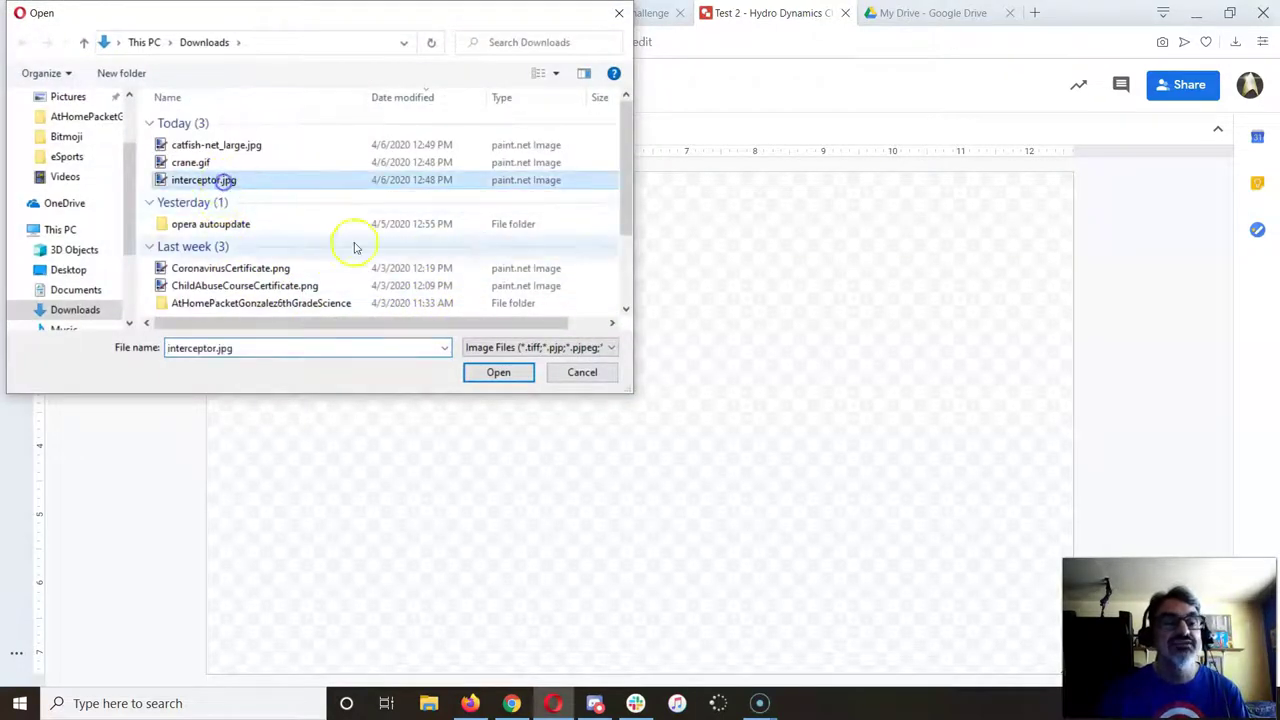
left_click(494, 374)
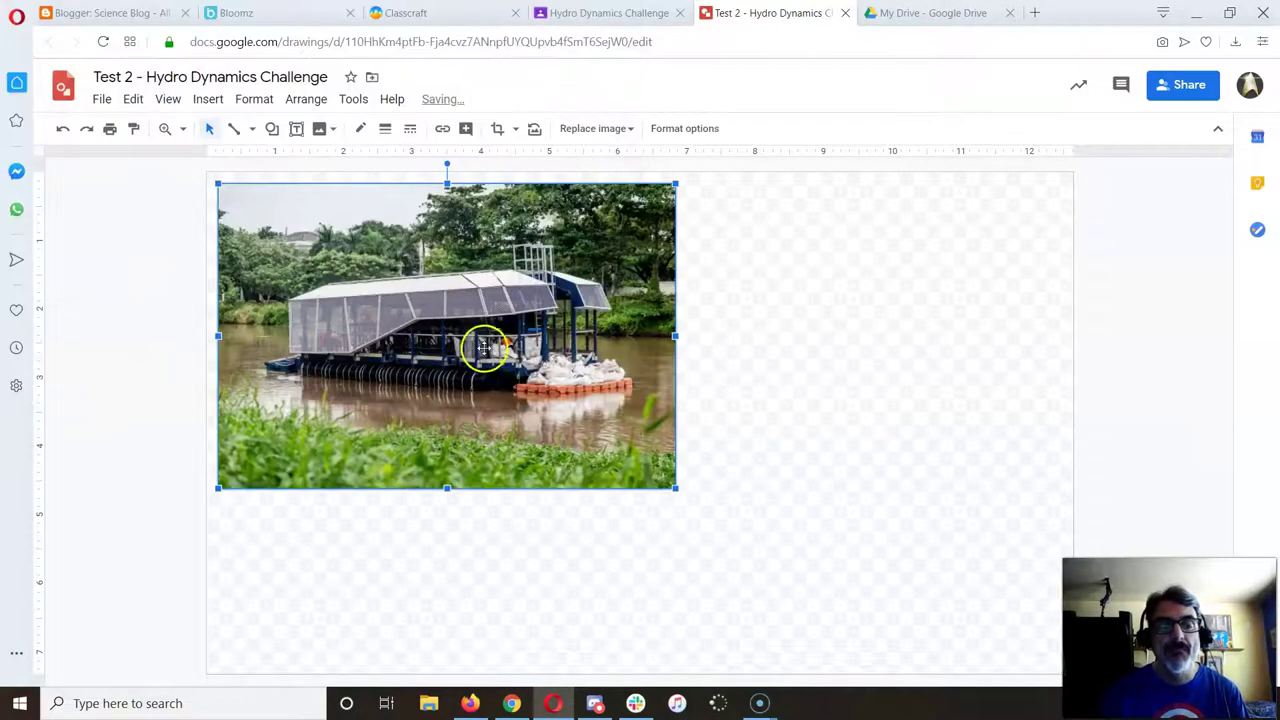
Enlarge the boat photo and position it on the canvas.
left_click_drag(484, 347, 490, 420)
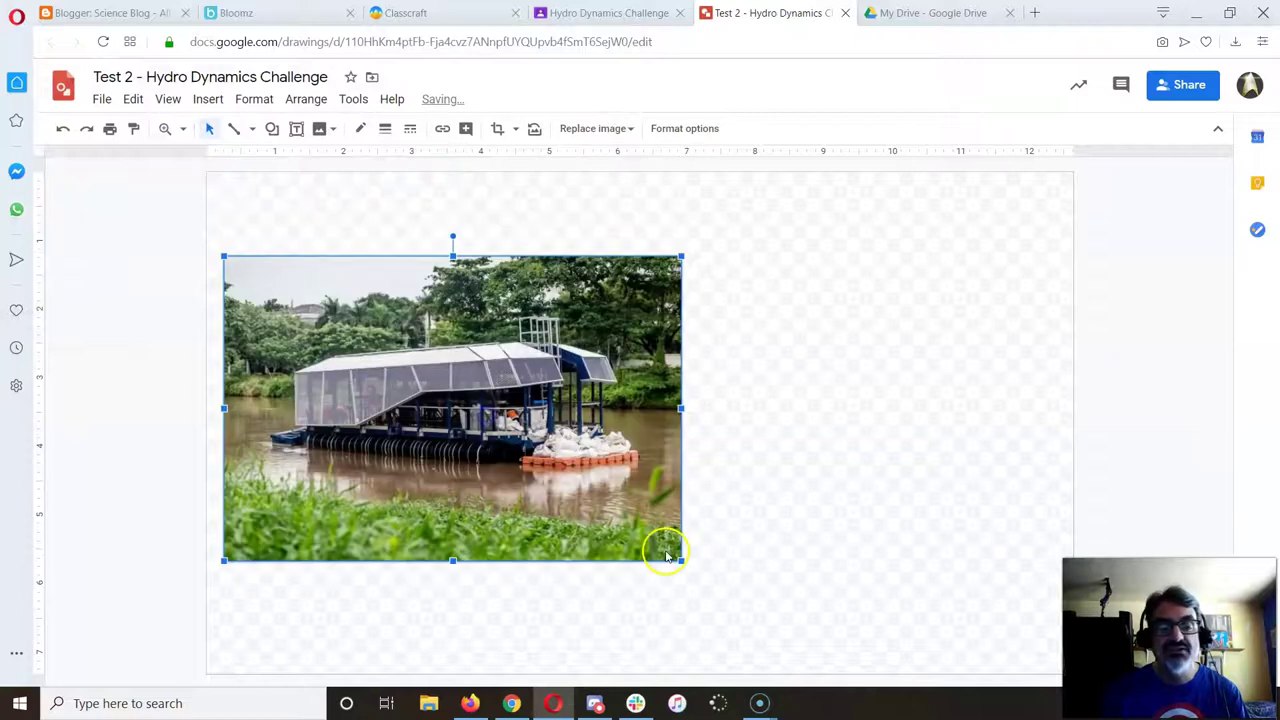
left_click_drag(680, 561, 810, 646)
left_click_drag(600, 460, 593, 430)
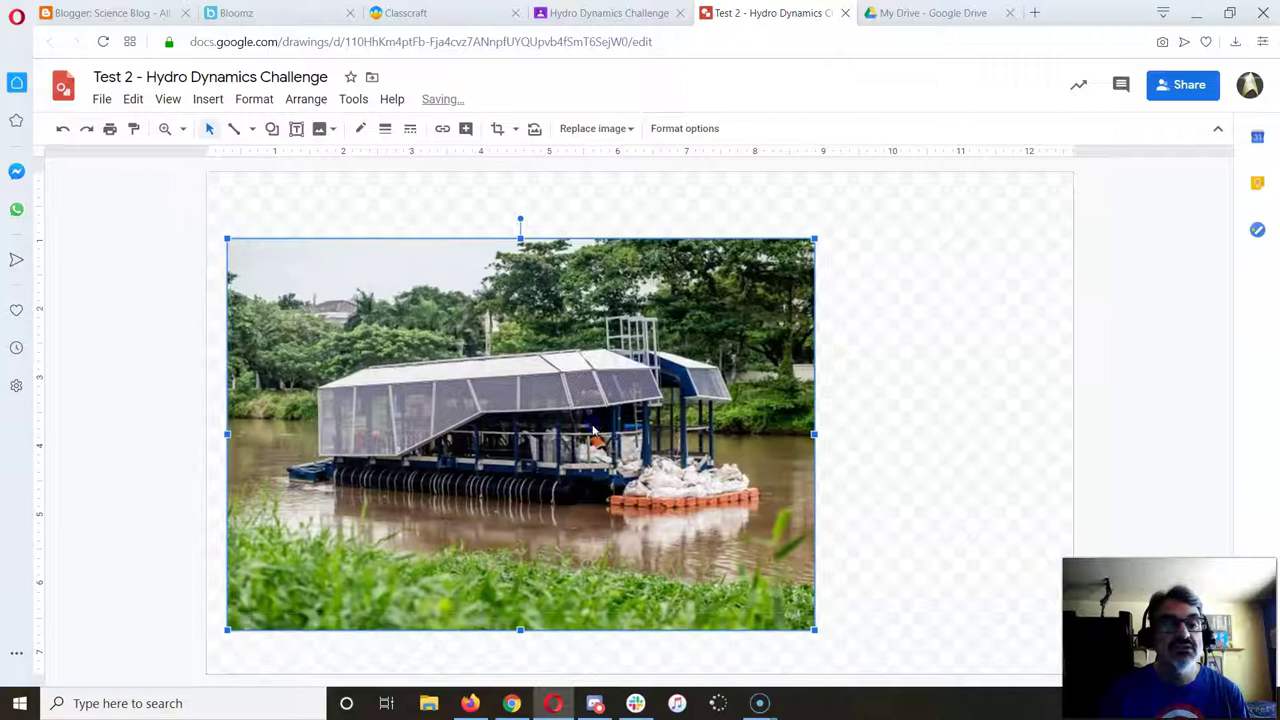
left_click(385, 215)
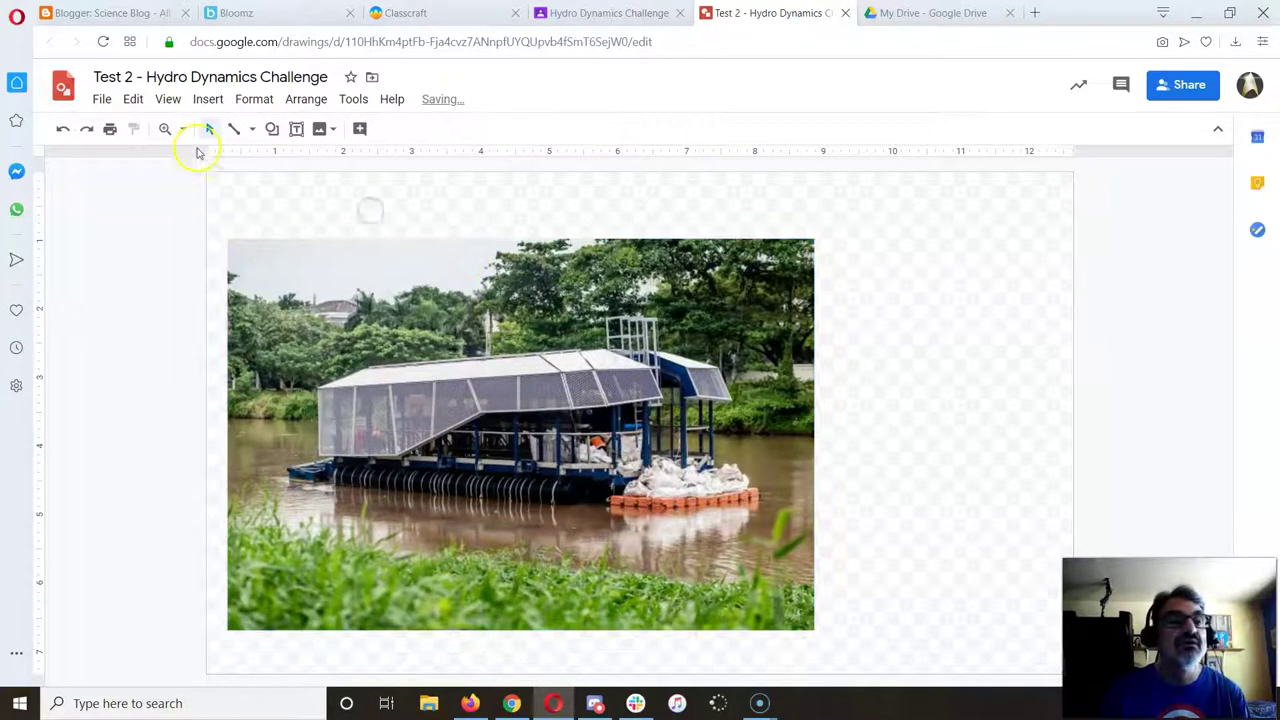
Upload crane.gif from Downloads into the drawing.
left_click(207, 100)
mouse_move(220, 129)
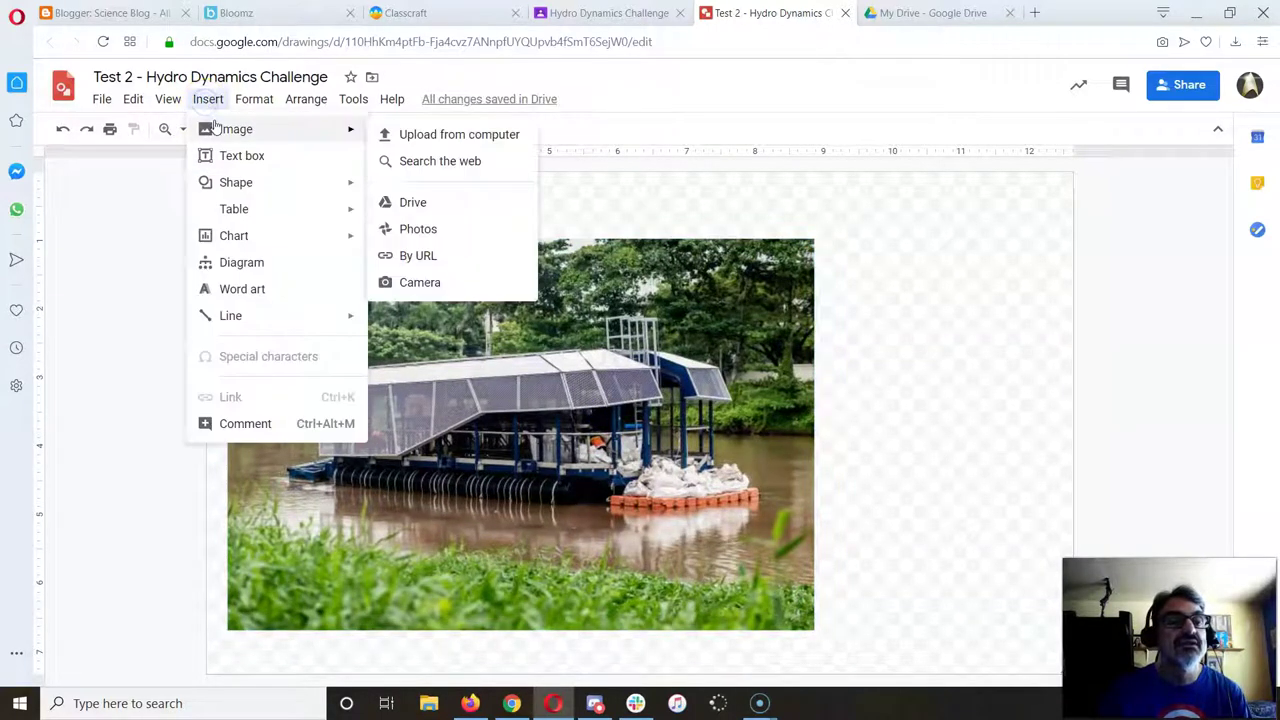
left_click(436, 146)
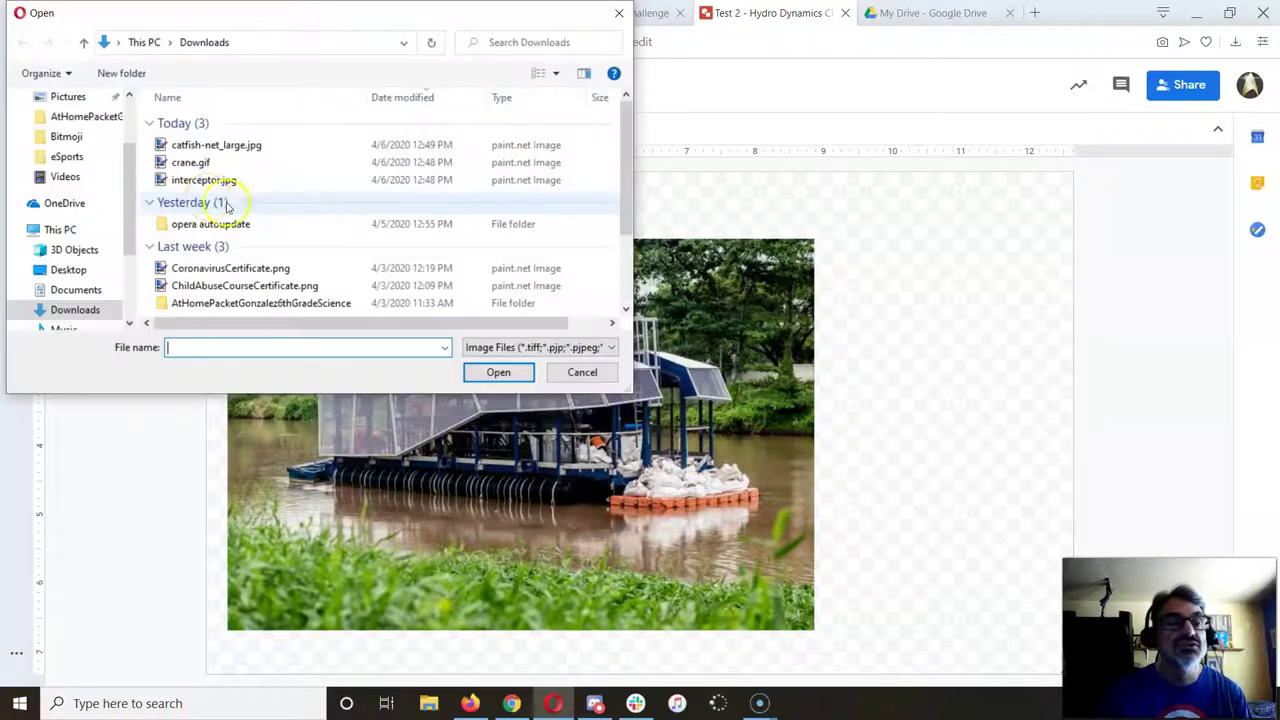
left_click(192, 164)
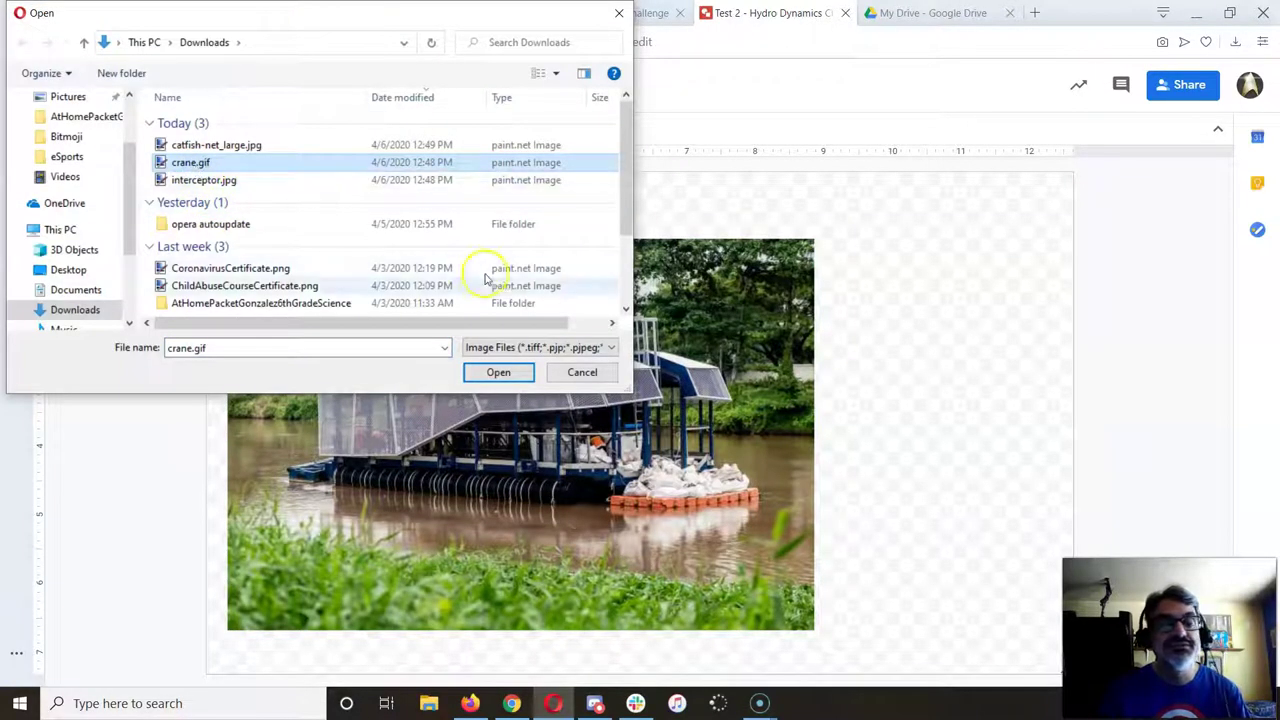
left_click(494, 372)
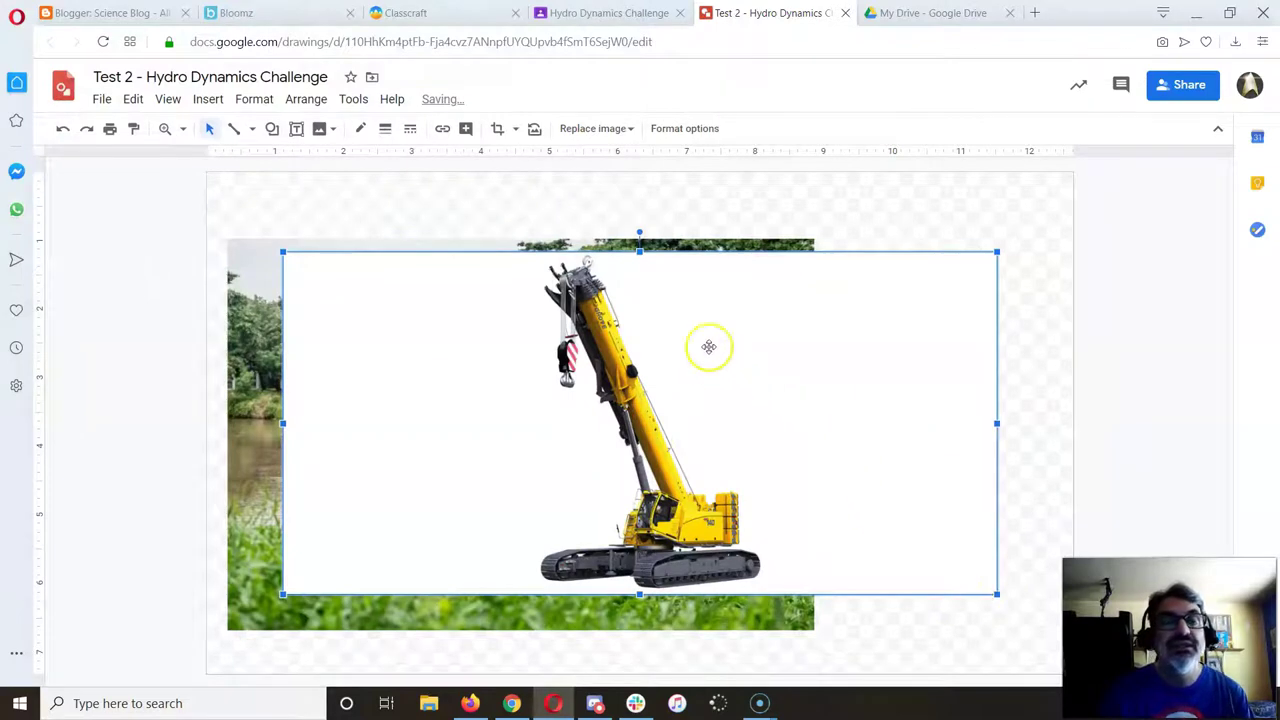
Crop the crane image down to its yellow boom and hook.
left_click(498, 131)
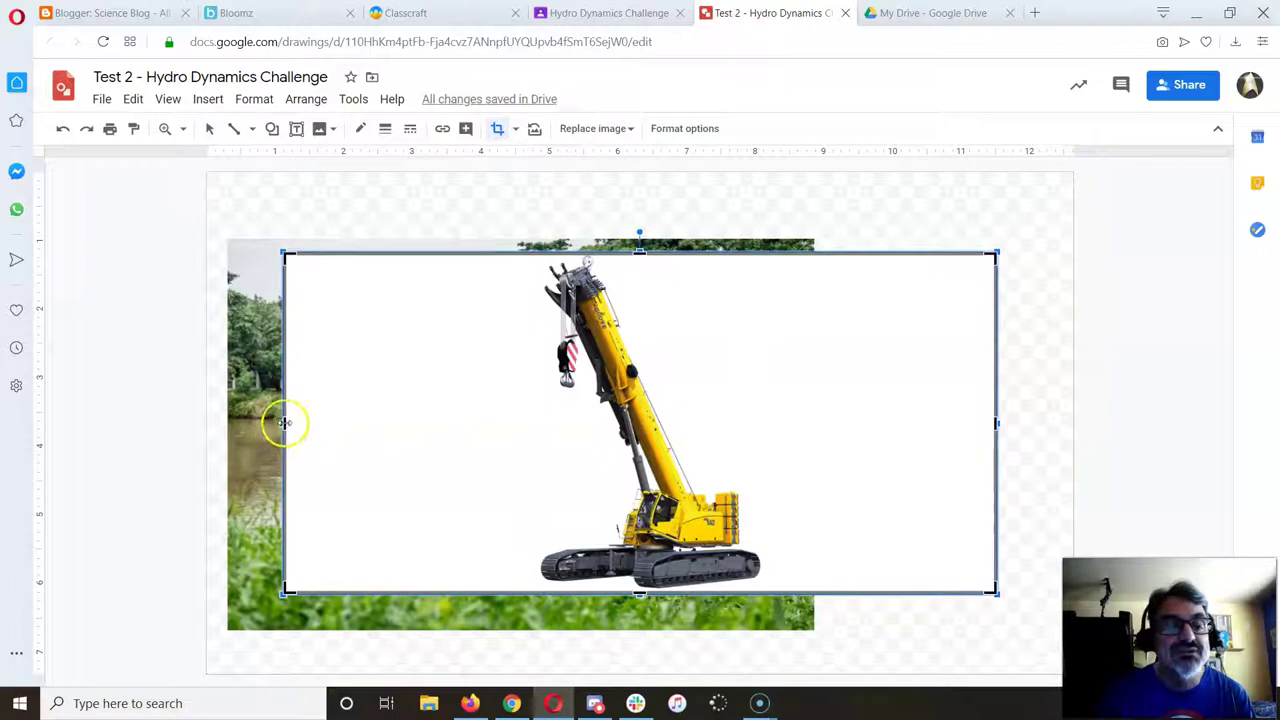
left_click_drag(286, 423, 510, 443)
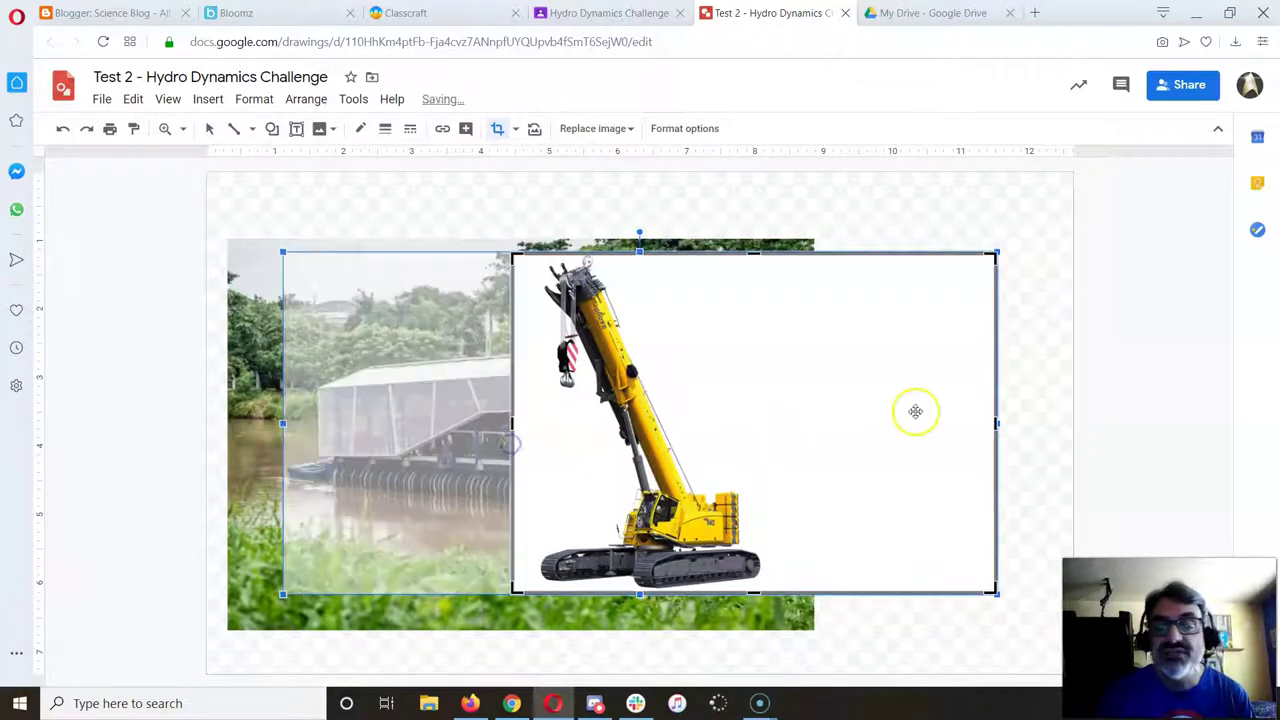
left_click_drag(994, 428, 775, 455)
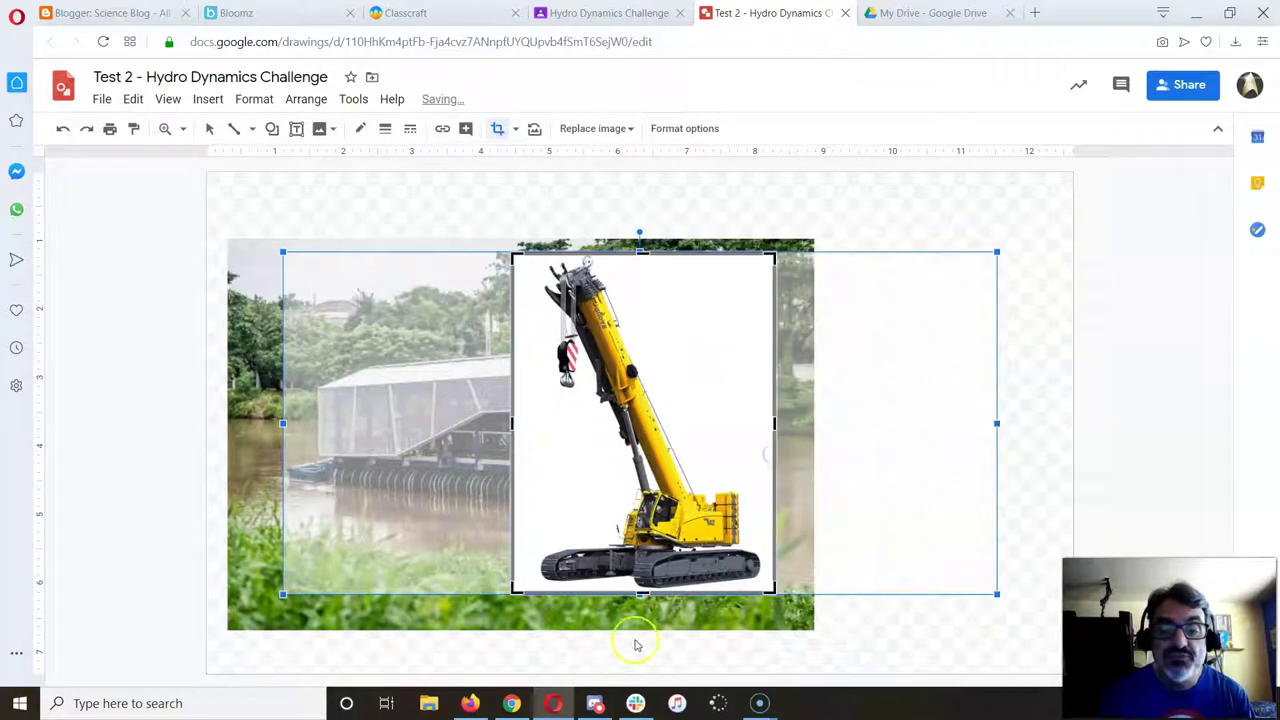
left_click_drag(642, 592, 641, 440)
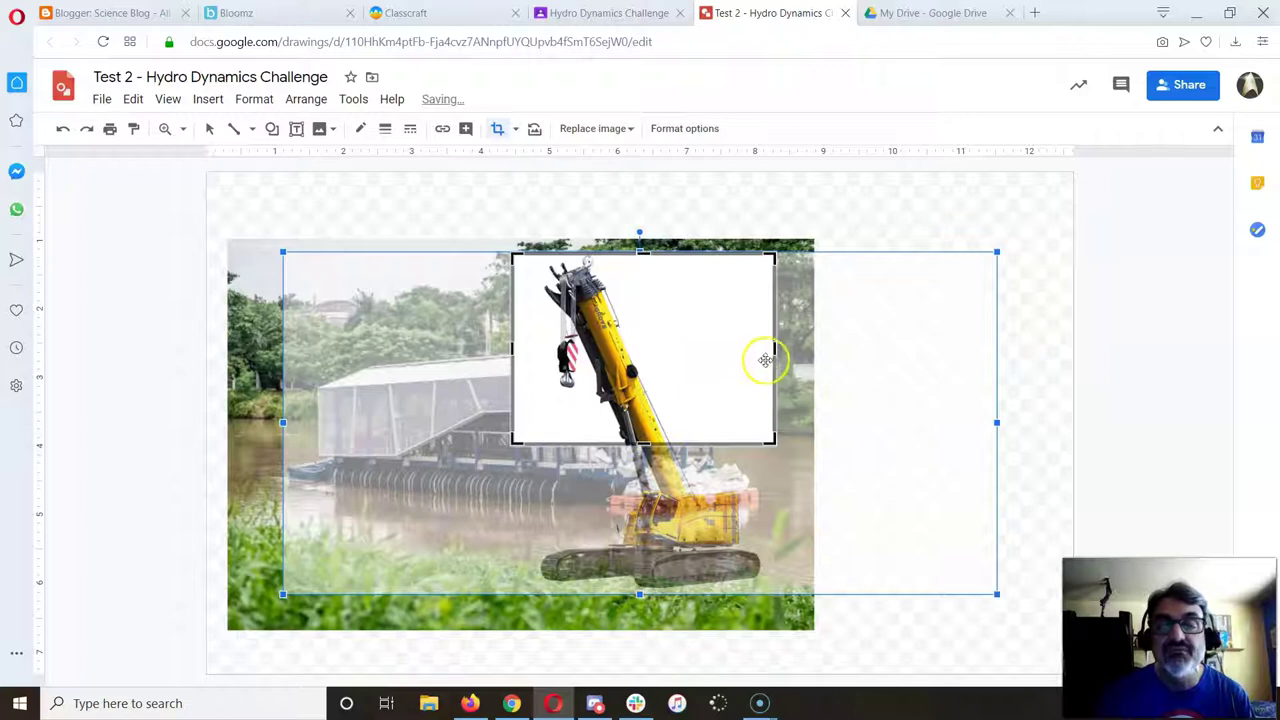
left_click_drag(770, 350, 683, 375)
left_click(659, 328)
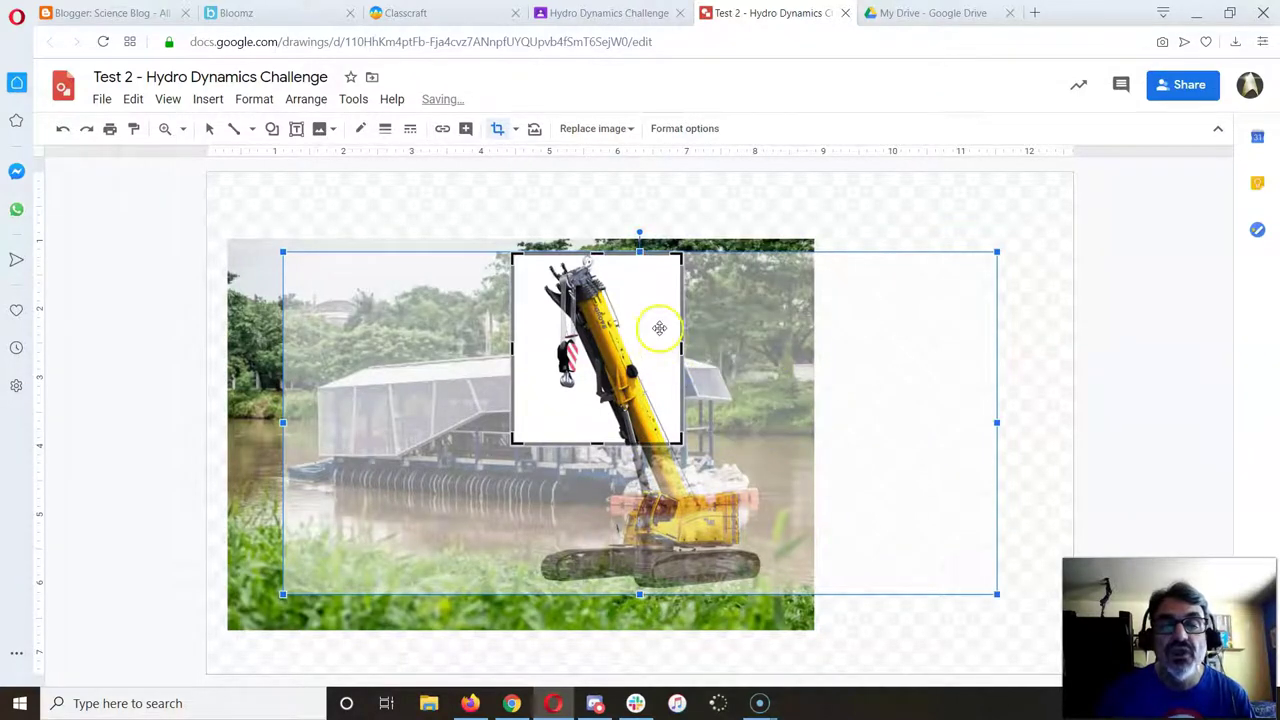
left_click(659, 328)
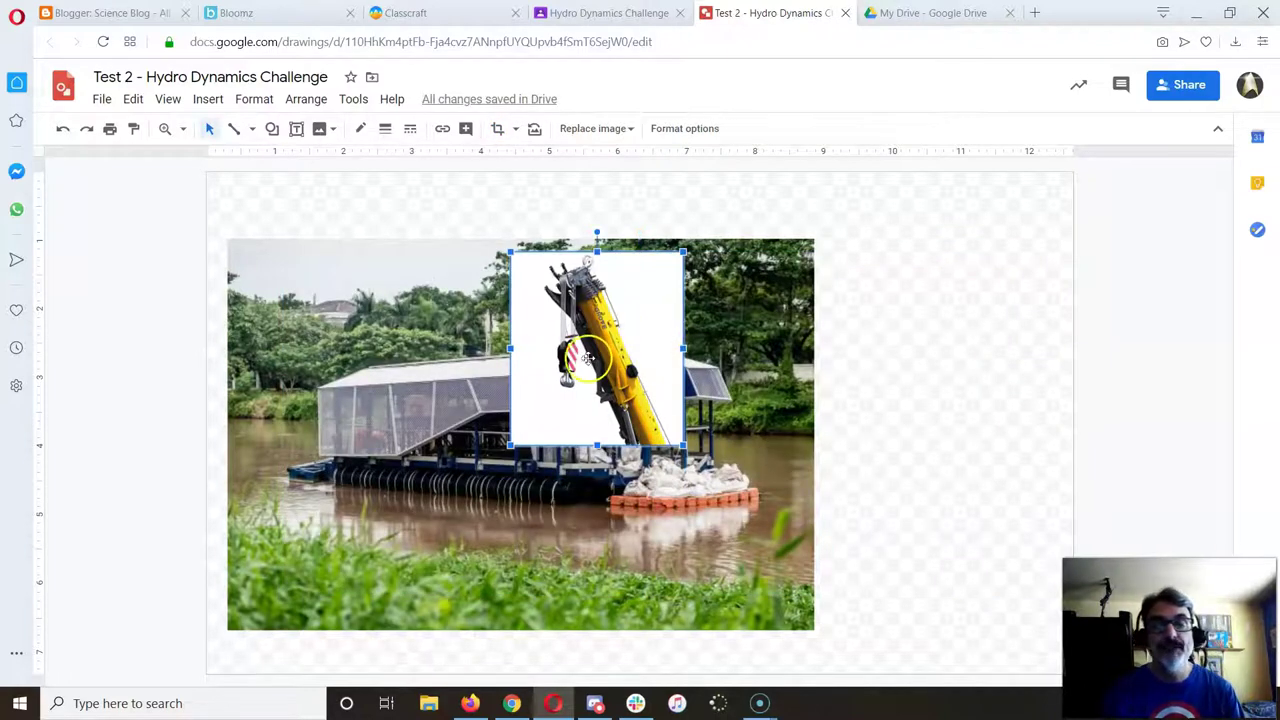
Shorten the cropped crane and place it over the boat photo's upper left.
left_click_drag(593, 343, 464, 315)
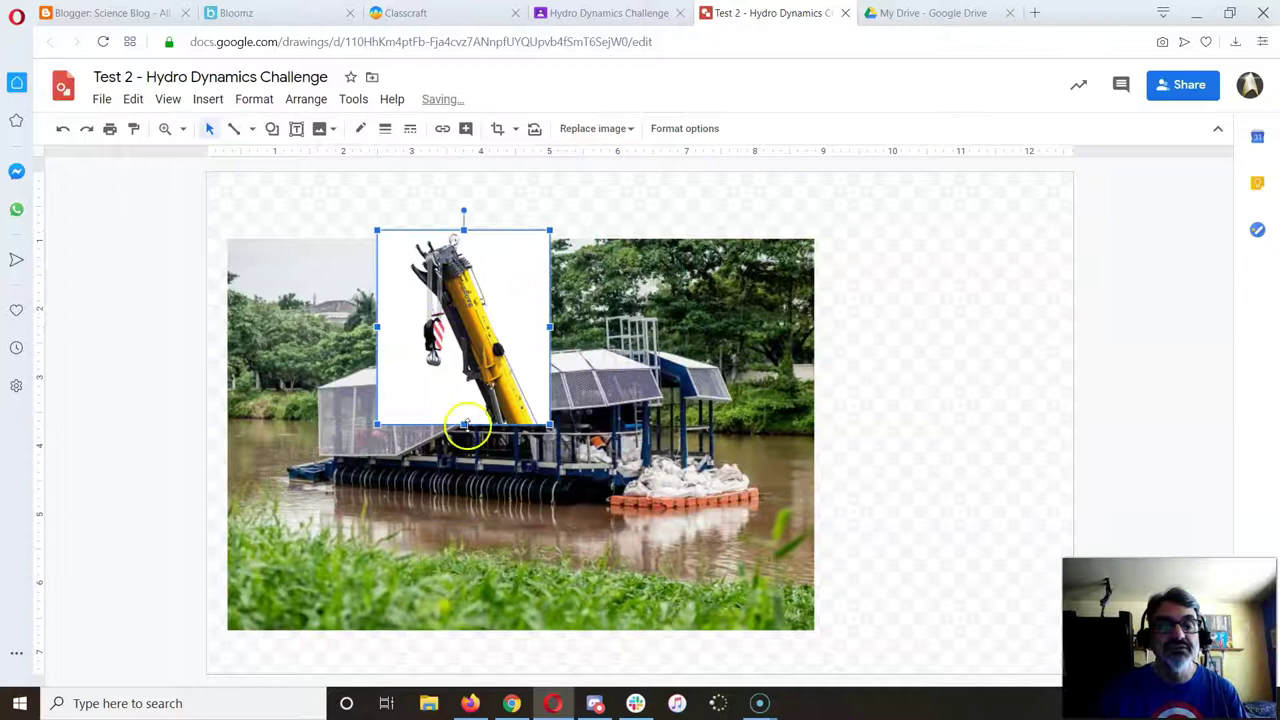
left_click_drag(463, 425, 463, 376)
left_click_drag(477, 316, 418, 318)
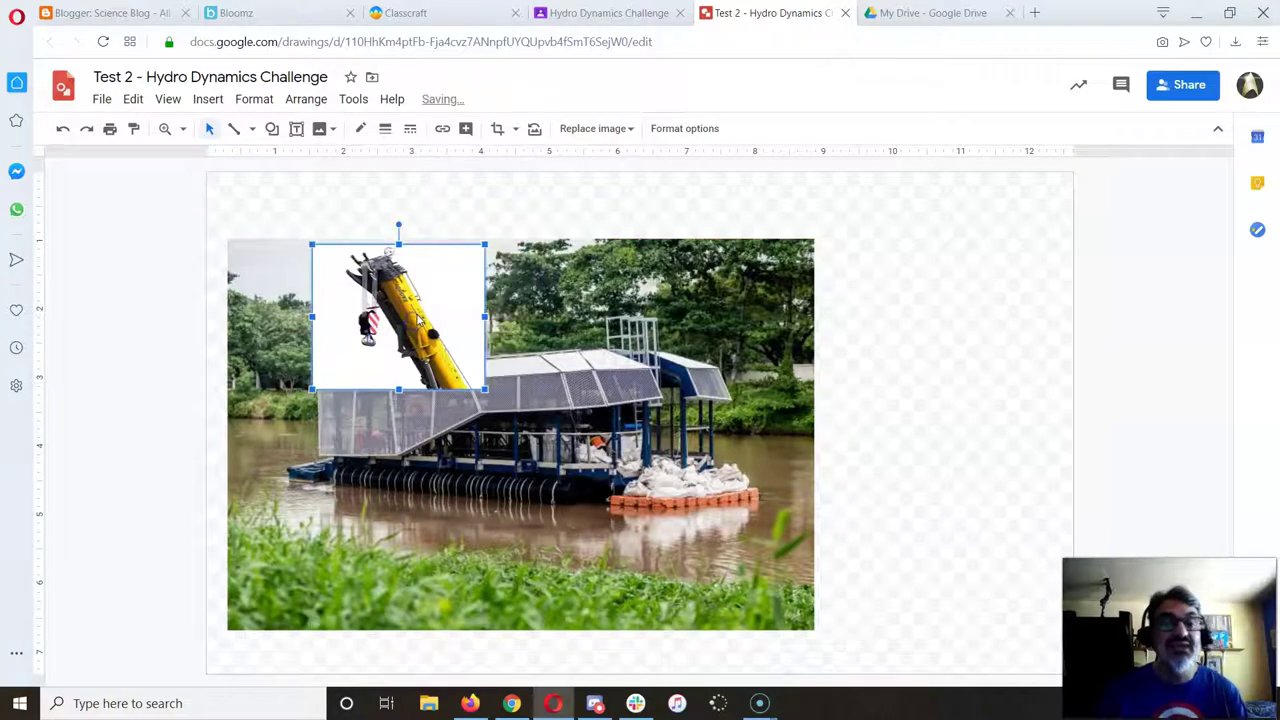
Insert catfish-net_large.jpg, shrink it, and place it on the photo's left below the crane.
left_click(548, 213)
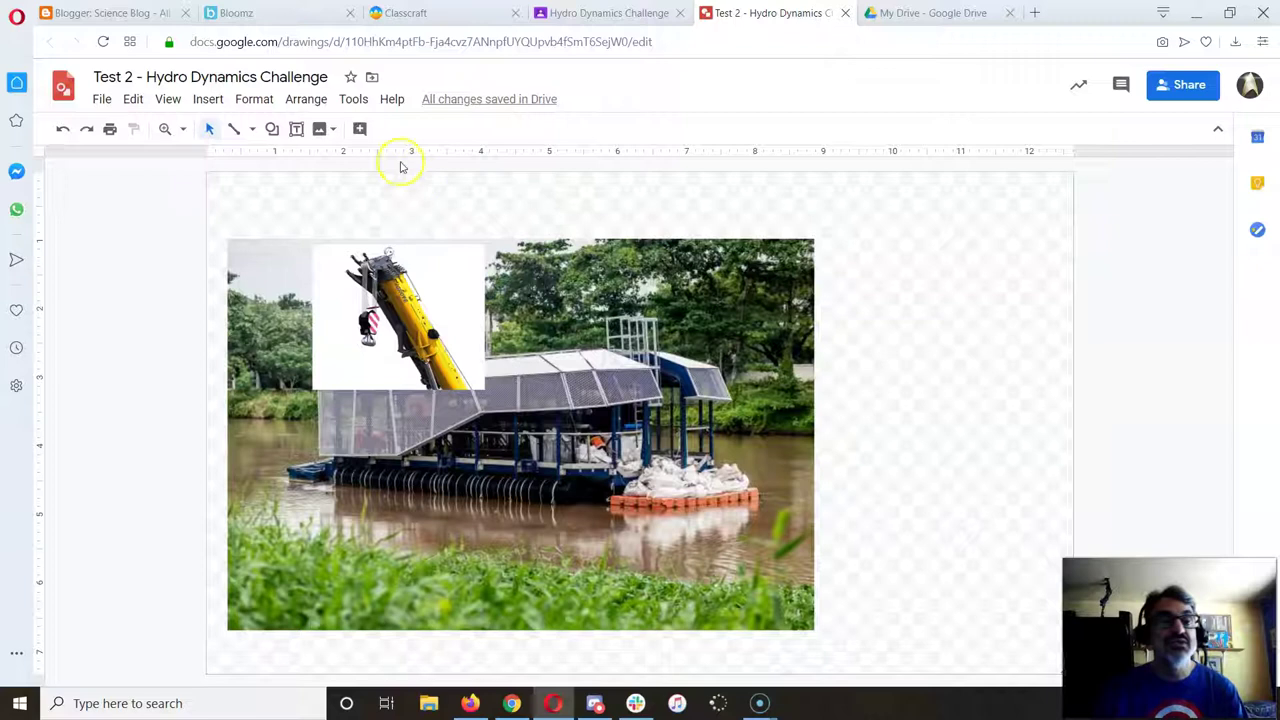
left_click(209, 100)
mouse_move(233, 137)
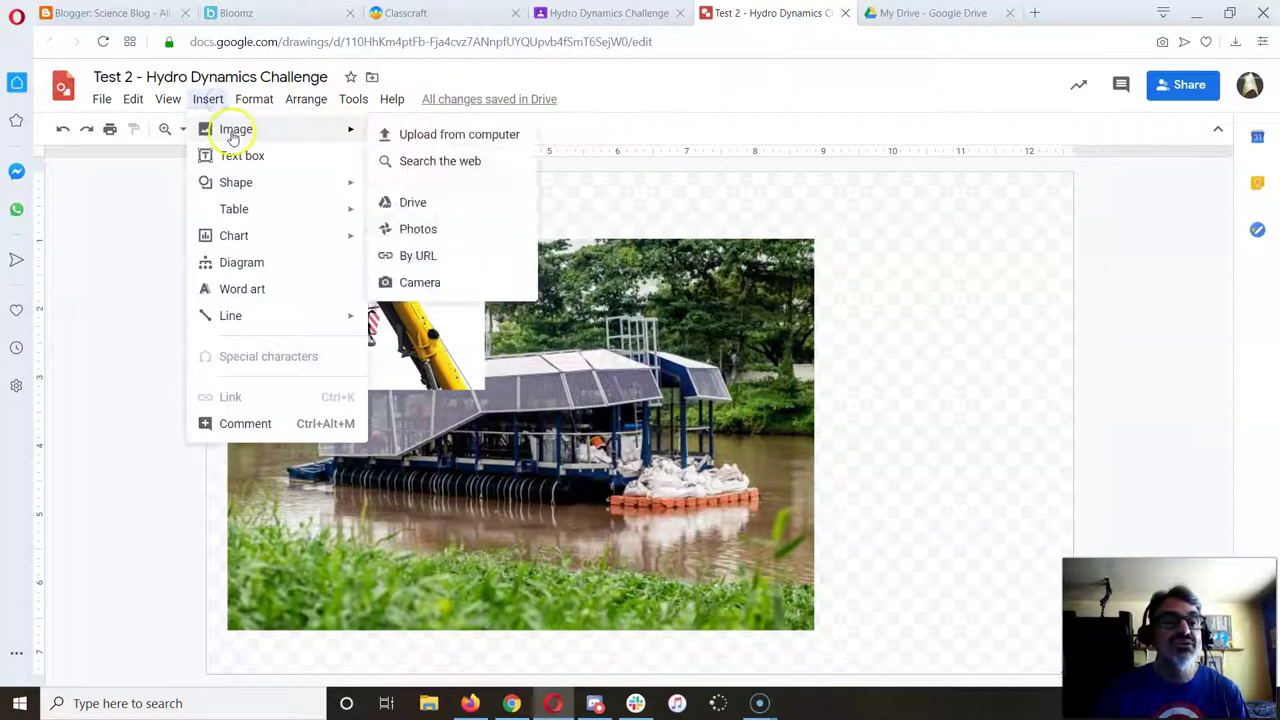
left_click(405, 134)
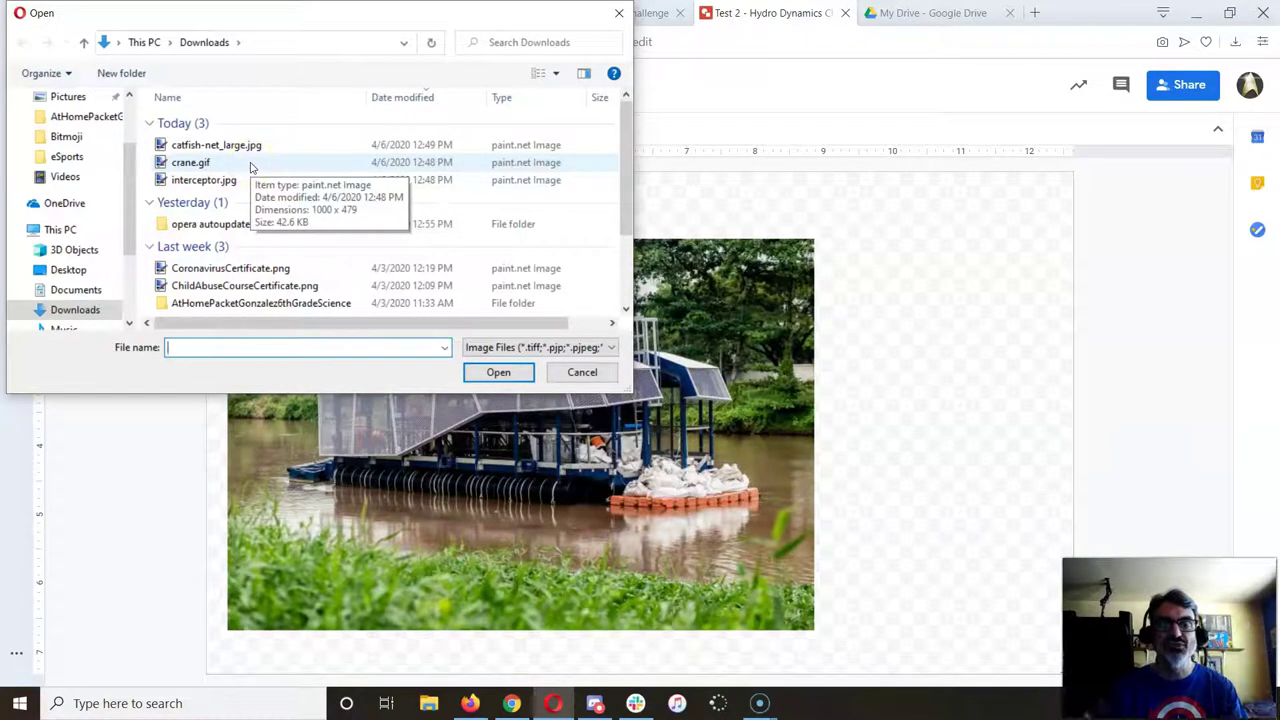
left_click(220, 148)
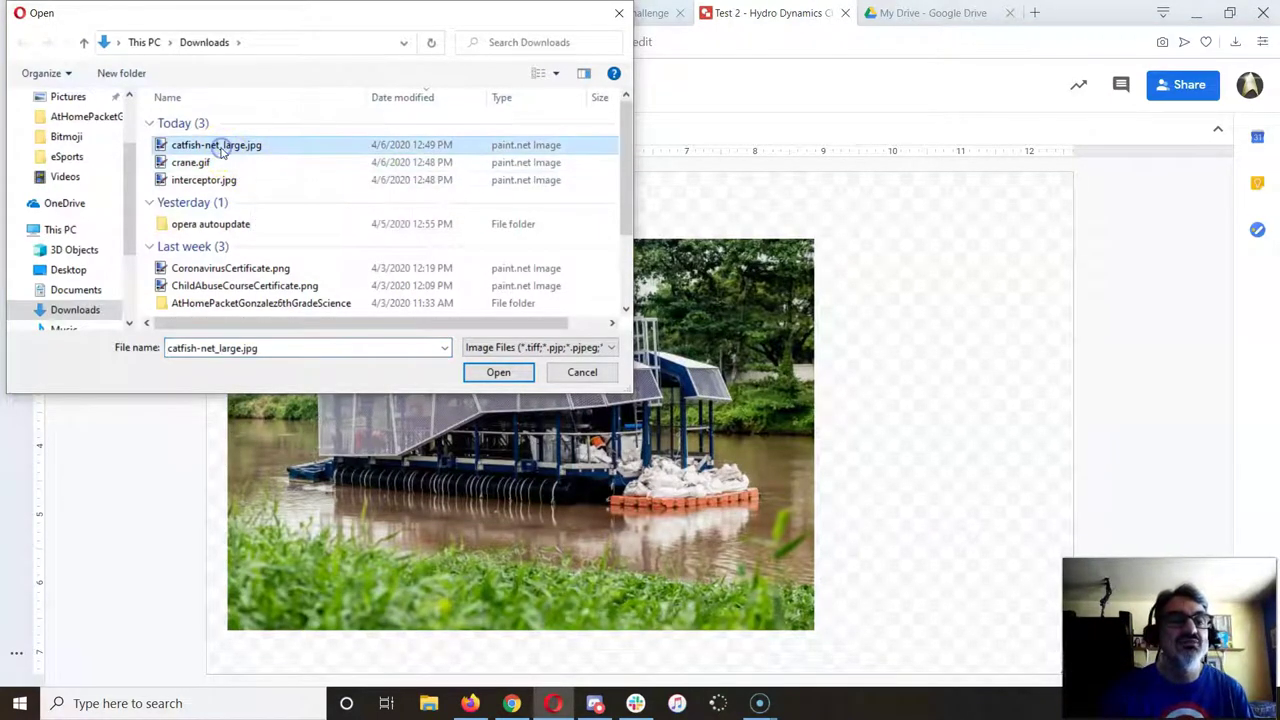
left_click(504, 376)
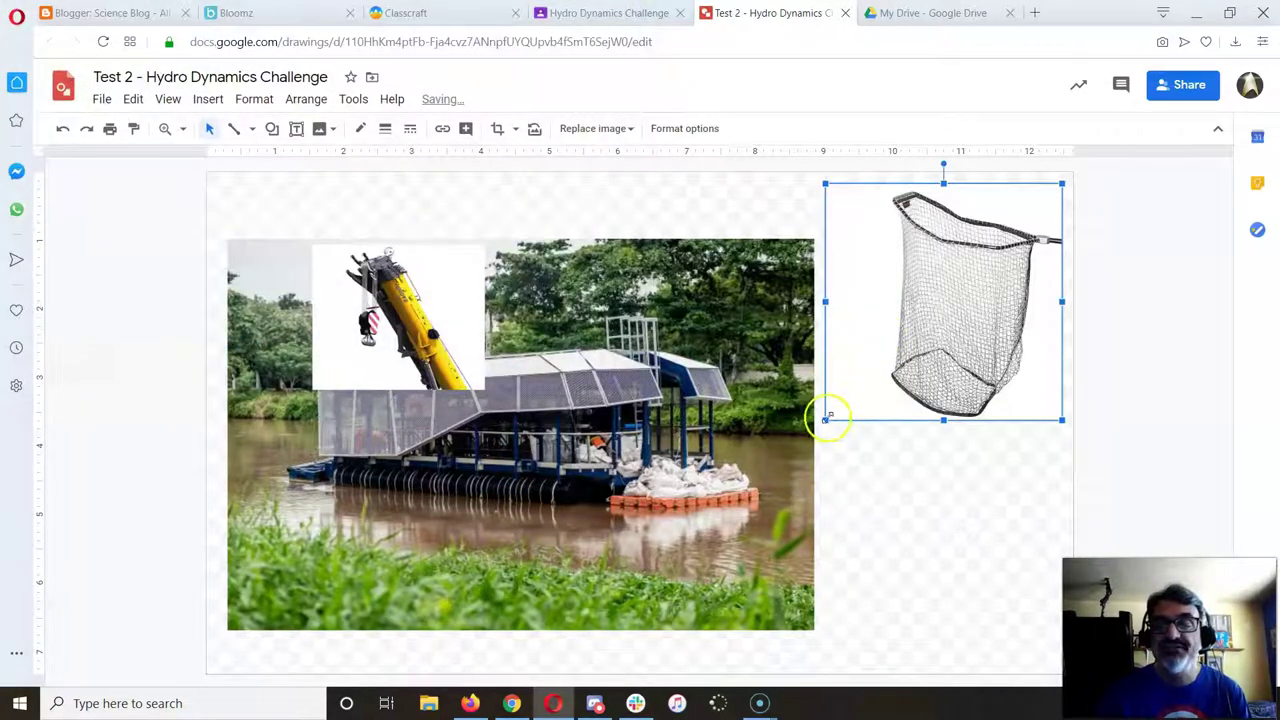
left_click_drag(867, 360, 893, 351)
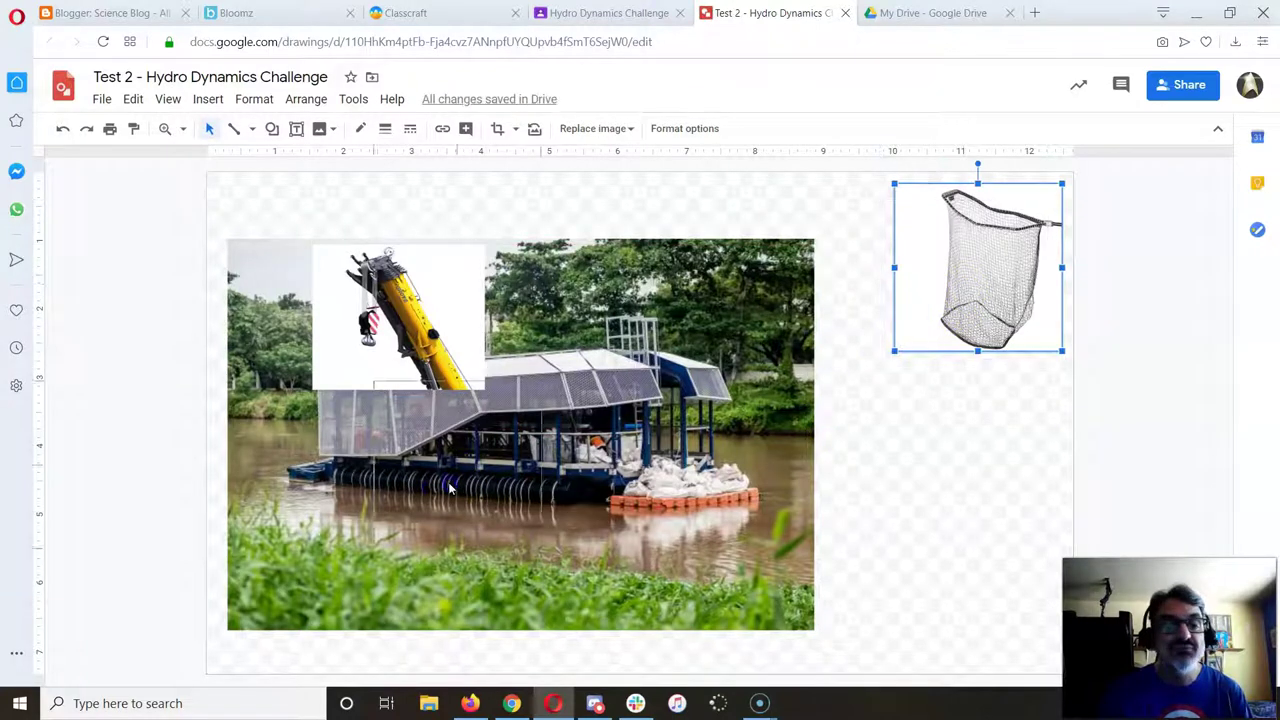
left_click_drag(960, 285, 365, 437)
left_click(857, 376)
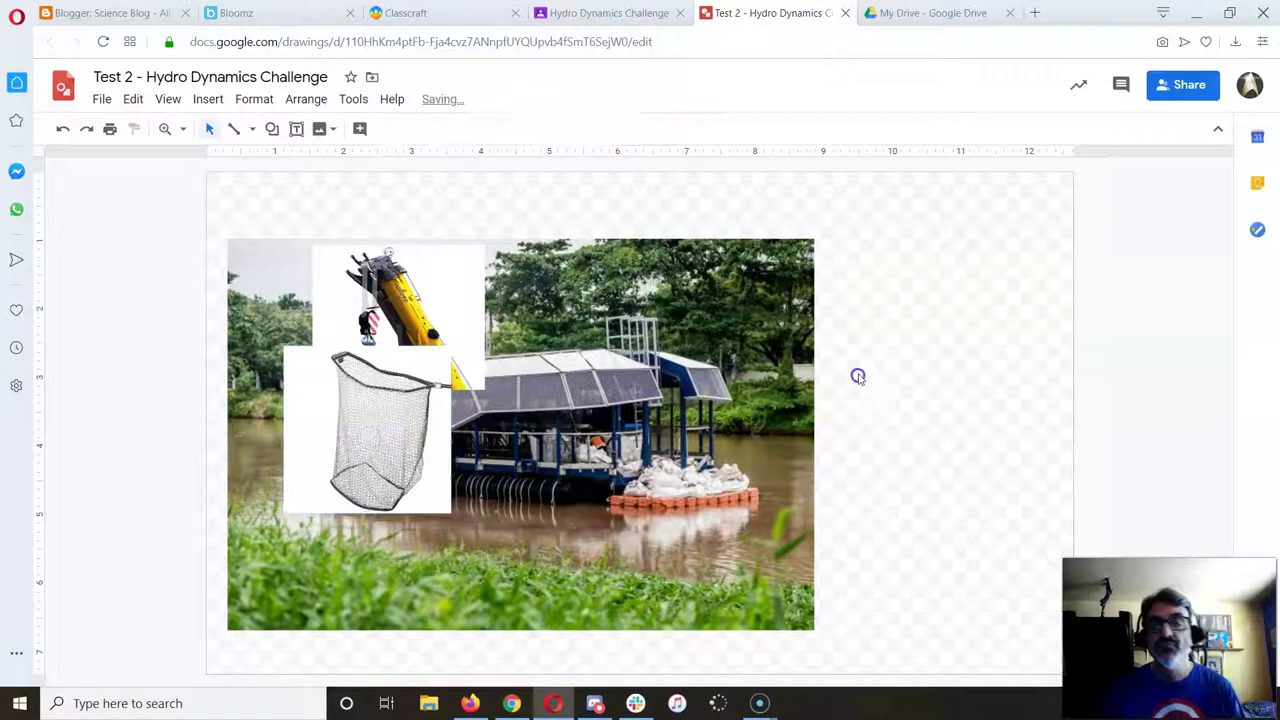
Move the boat photo to the canvas's top-left and shrink the canvas to its edges.
left_click(729, 328)
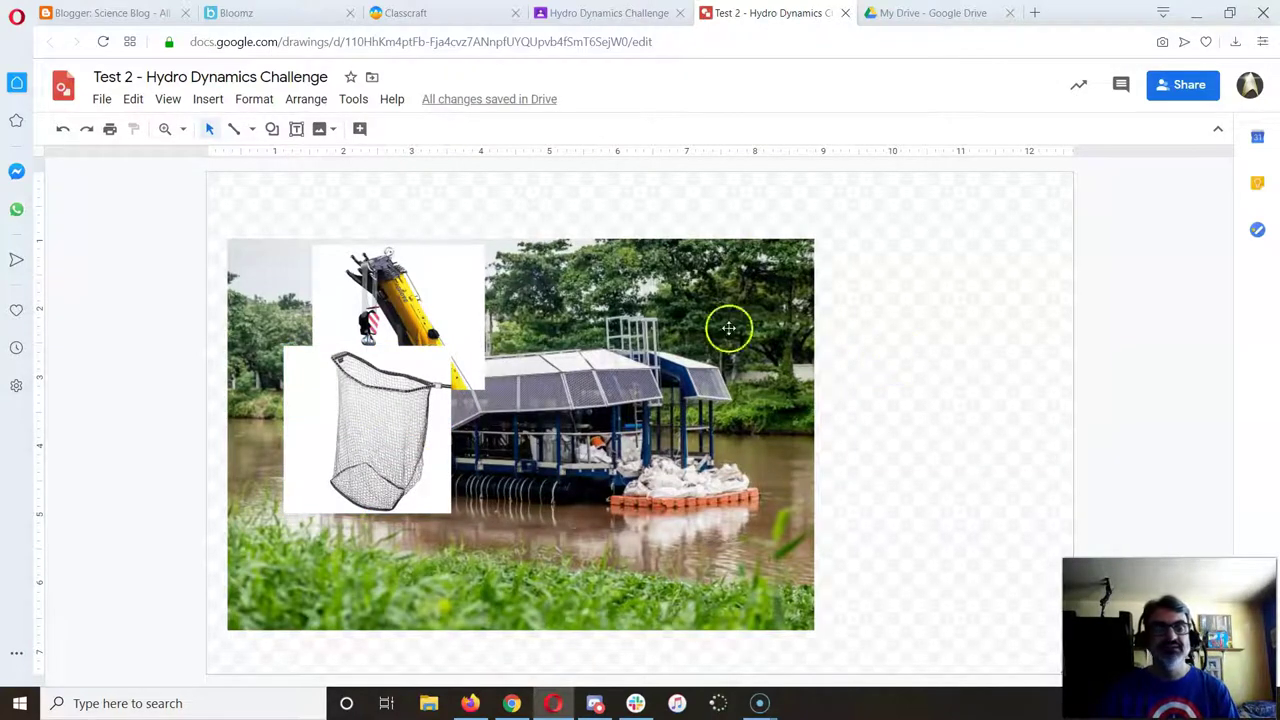
left_click(443, 251)
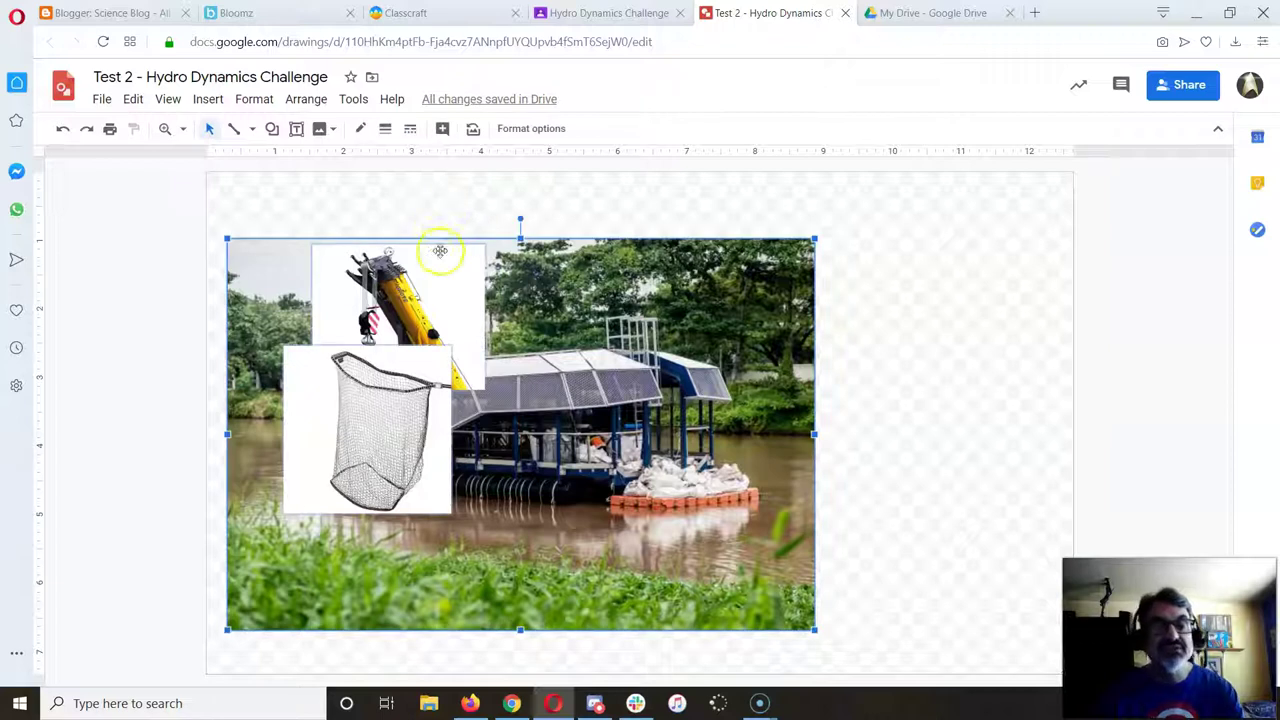
left_click_drag(571, 354, 552, 289)
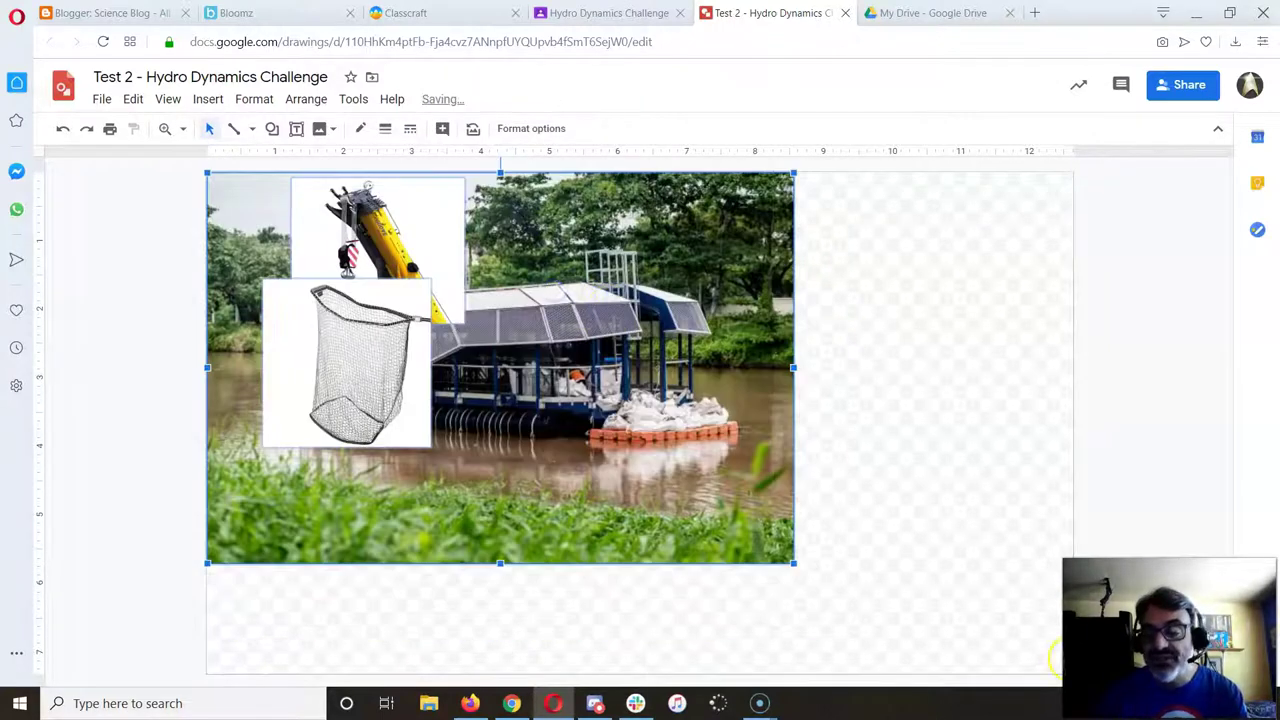
left_click_drag(1066, 668, 799, 567)
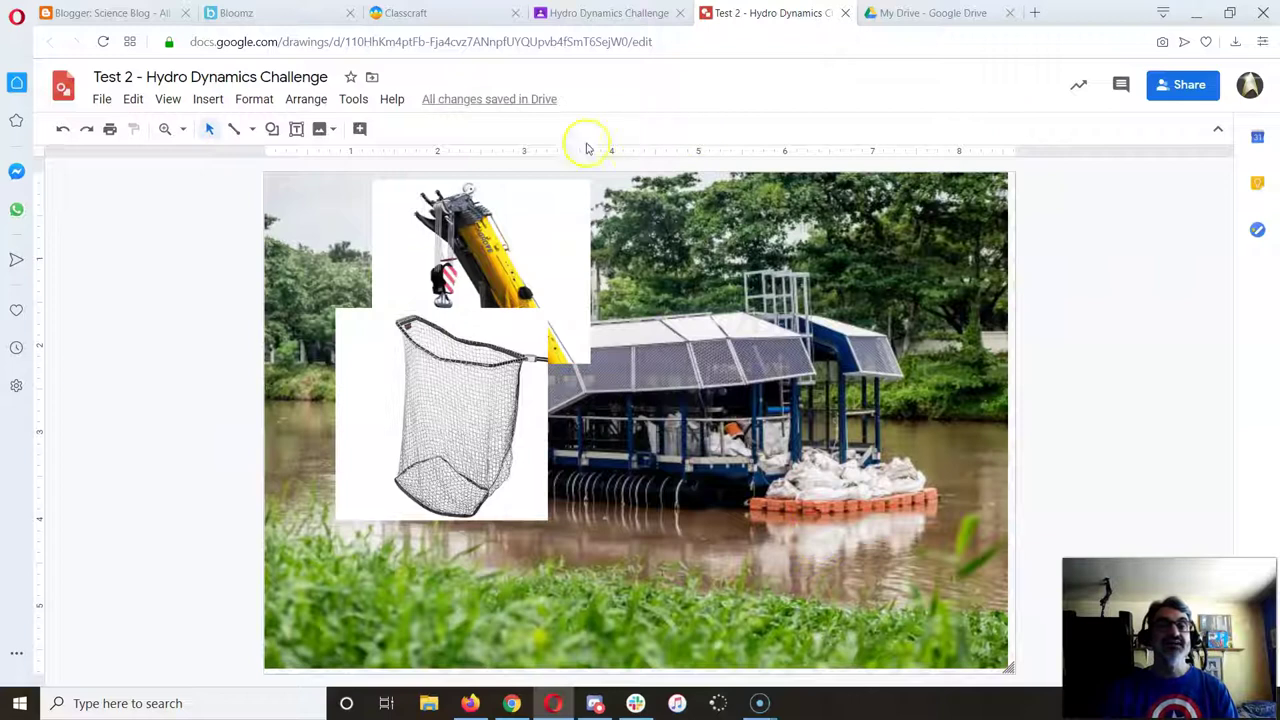
Turn in the Hydro Dynamics Challenge with both attachments, confirming the hand-in.
left_click(605, 14)
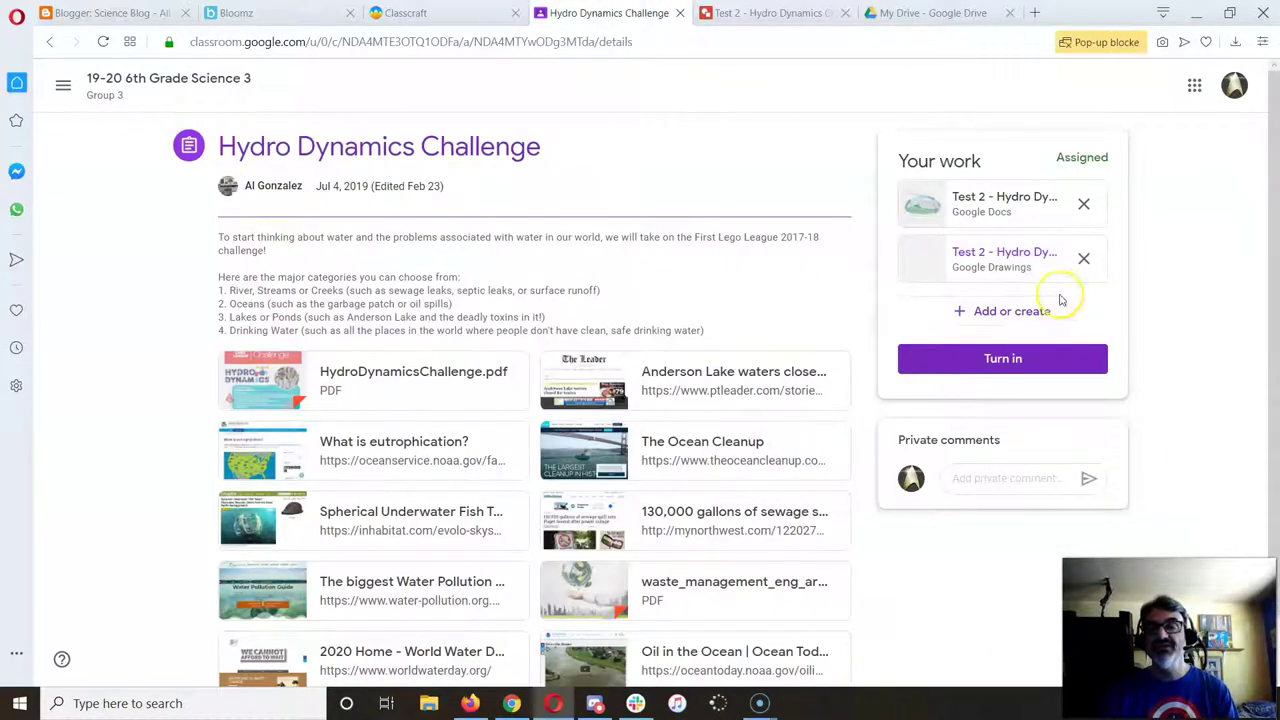
left_click(1005, 358)
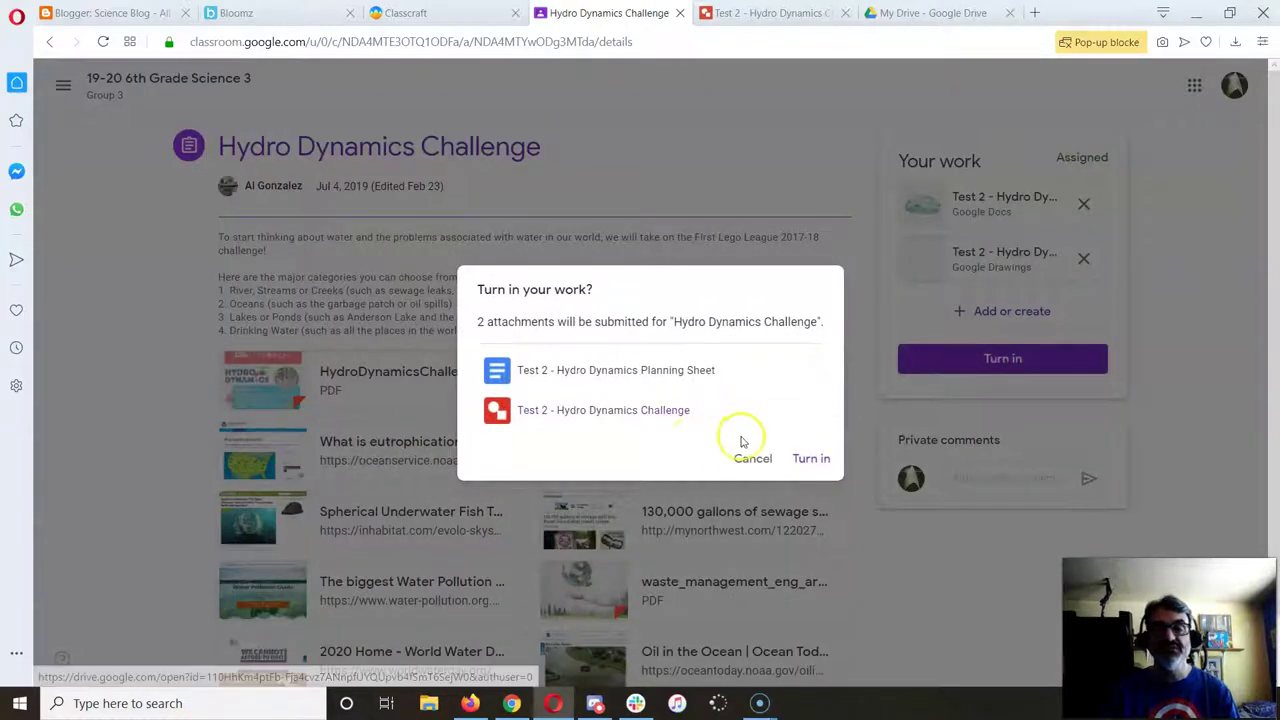
left_click(806, 459)
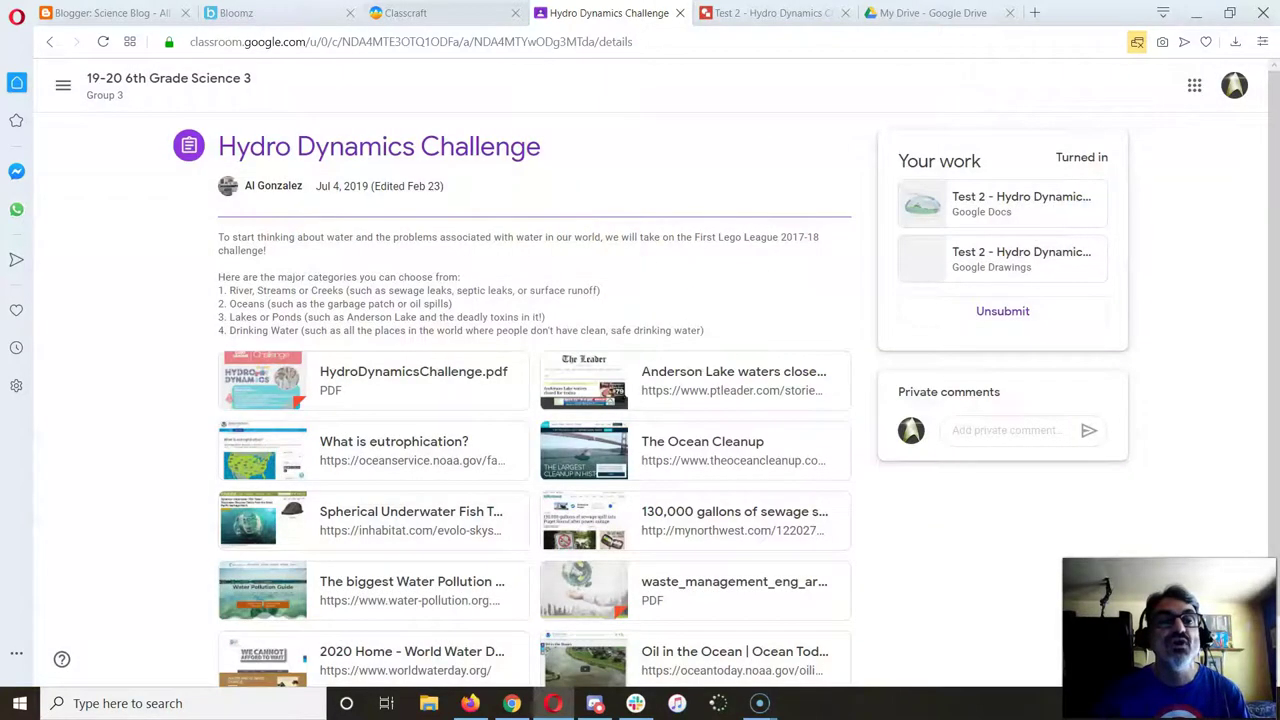
left_click(422, 10)
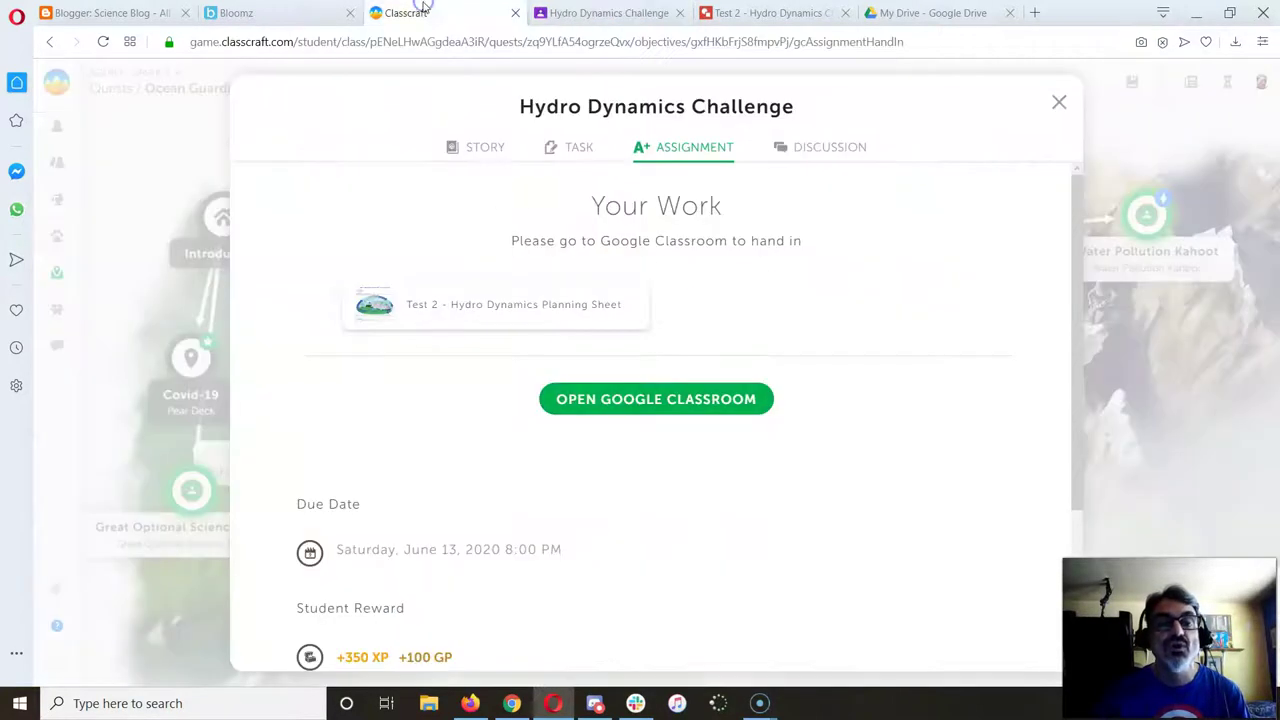
Review the Hydro Dynamics Challenge's task and story, closing and reopening the quest window.
left_click(570, 152)
scroll(607, 382, "down", 1)
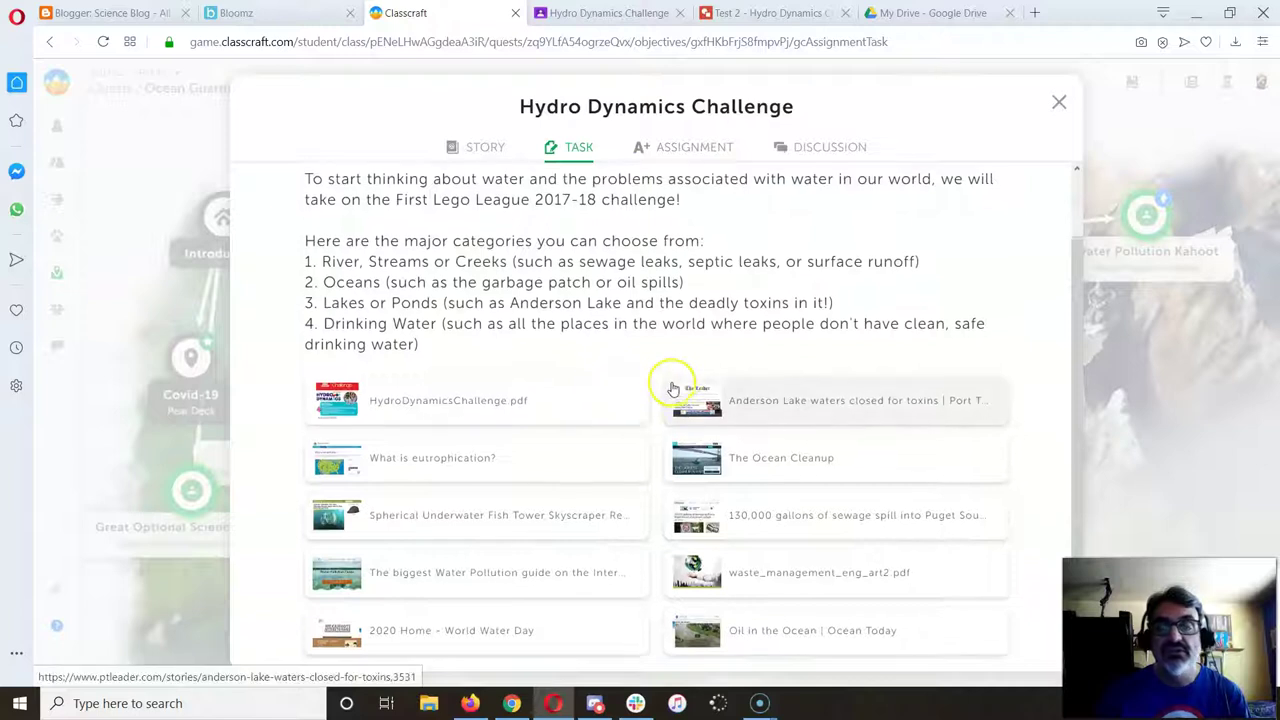
scroll(664, 320, "up", 2)
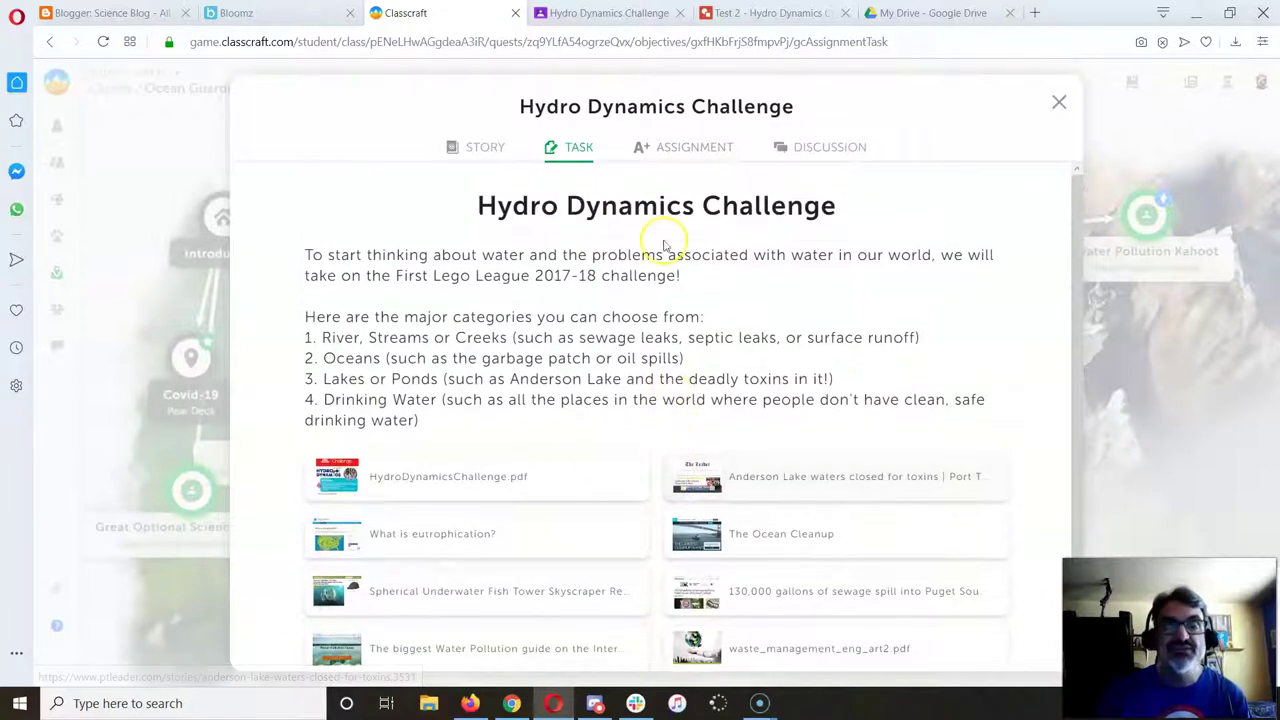
left_click(478, 146)
left_click(1059, 102)
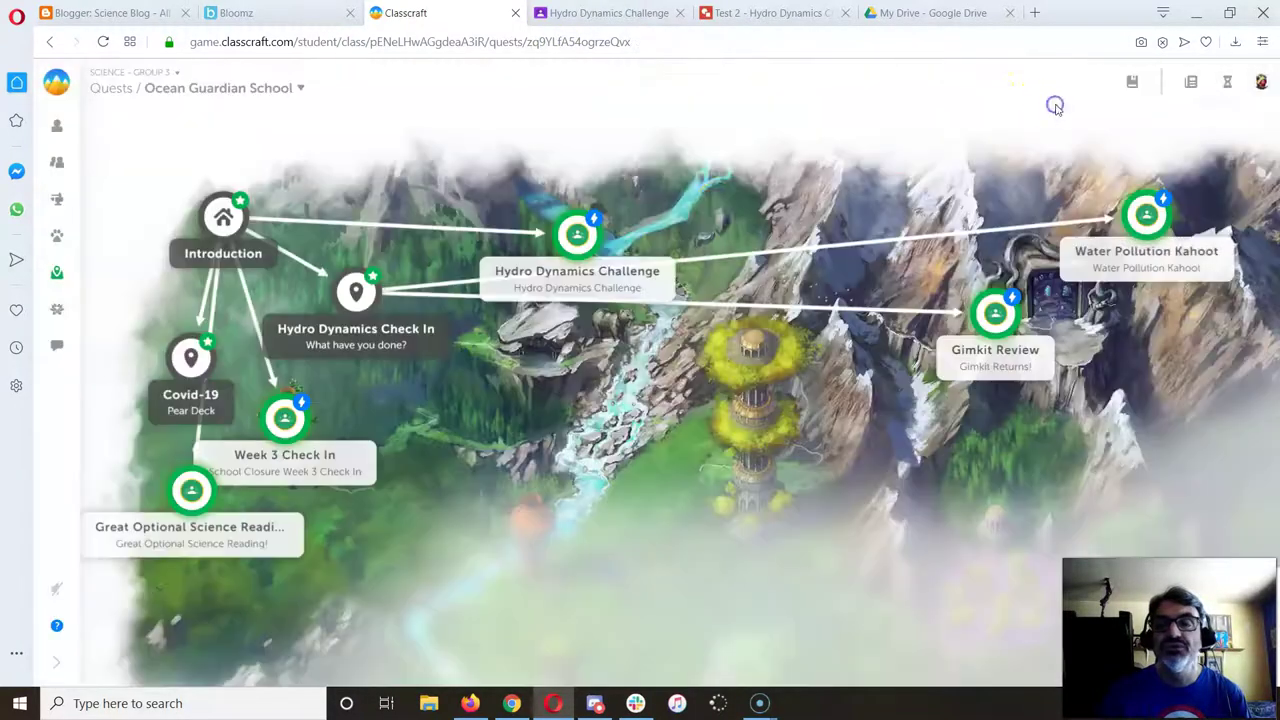
left_click(566, 244)
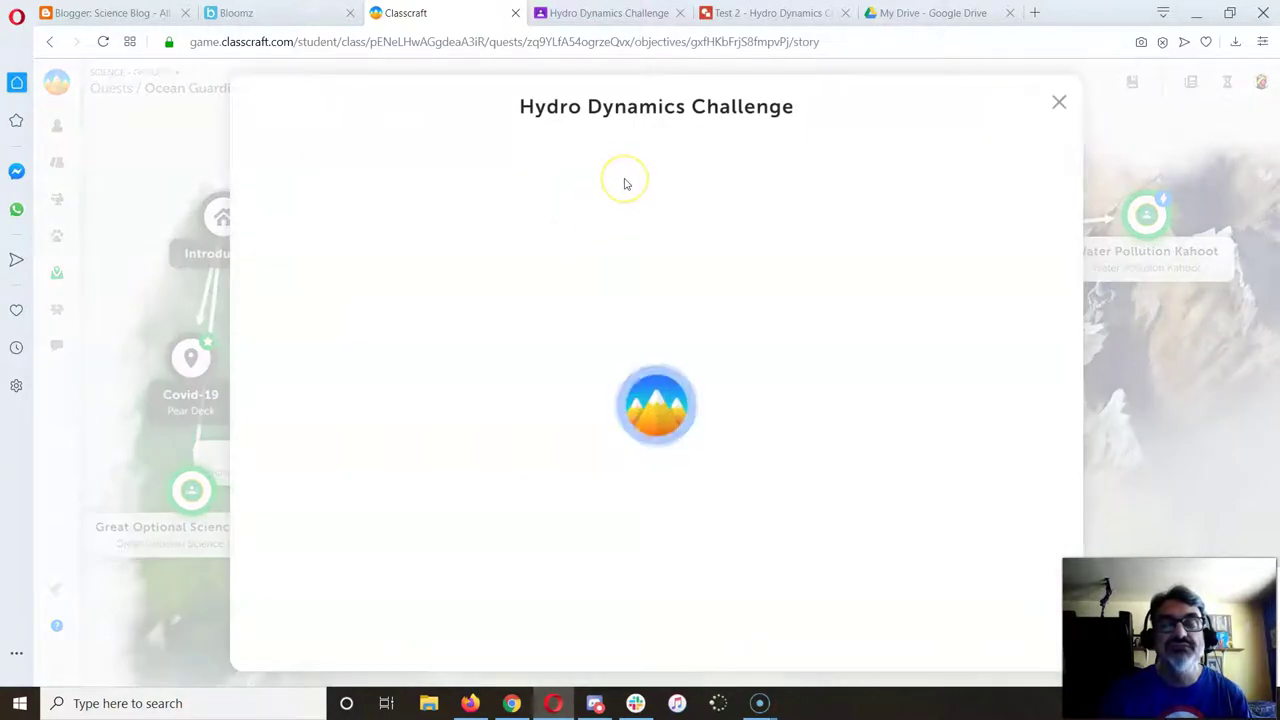
left_click(563, 146)
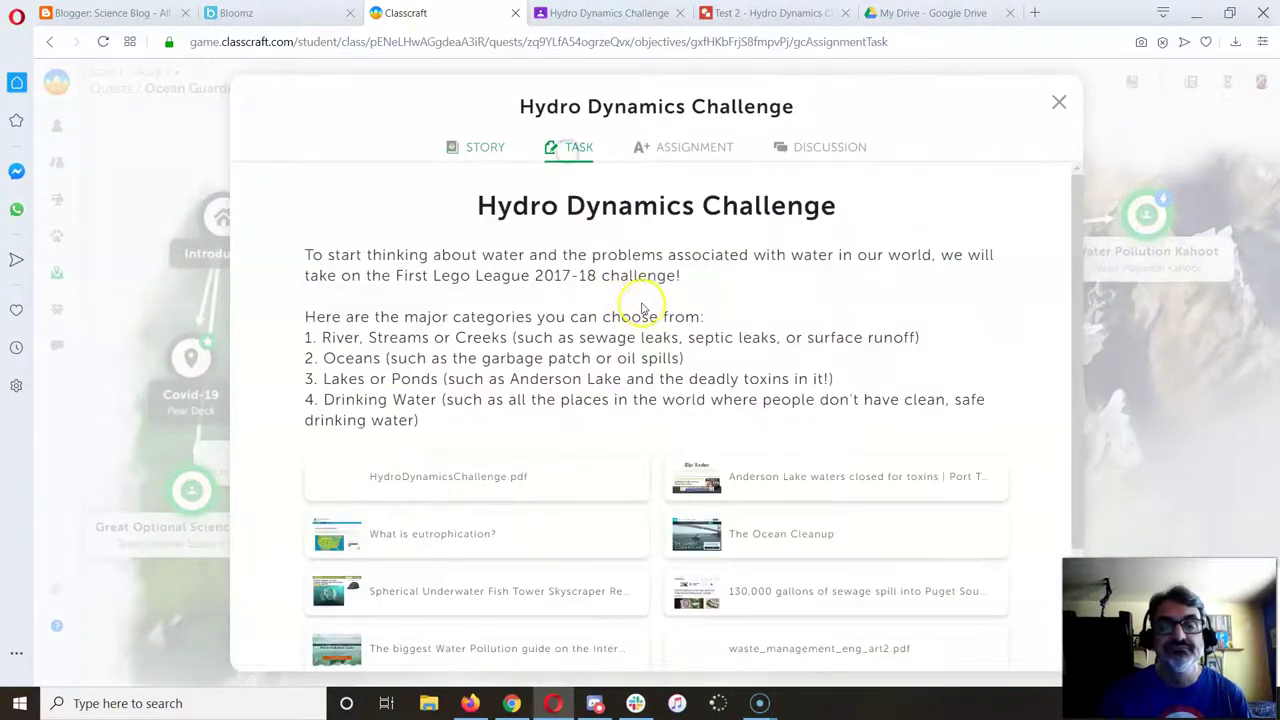
scroll(643, 309, "down", 3)
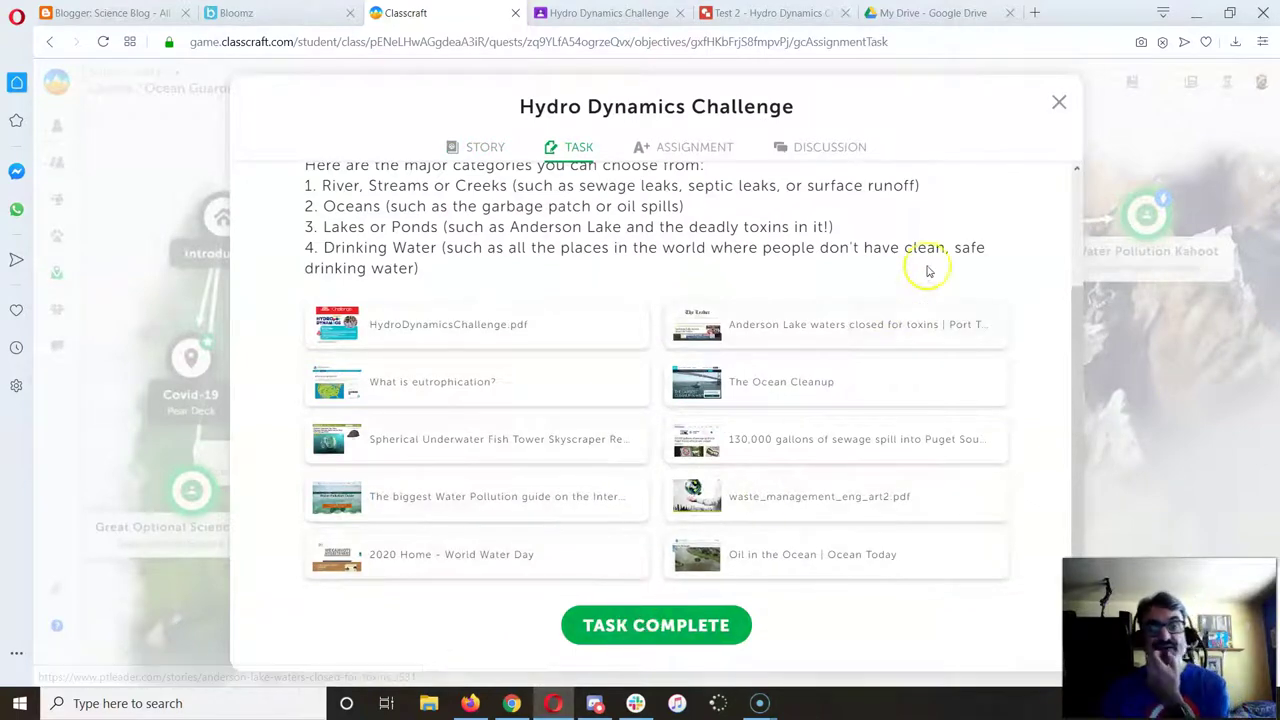
left_click(1057, 103)
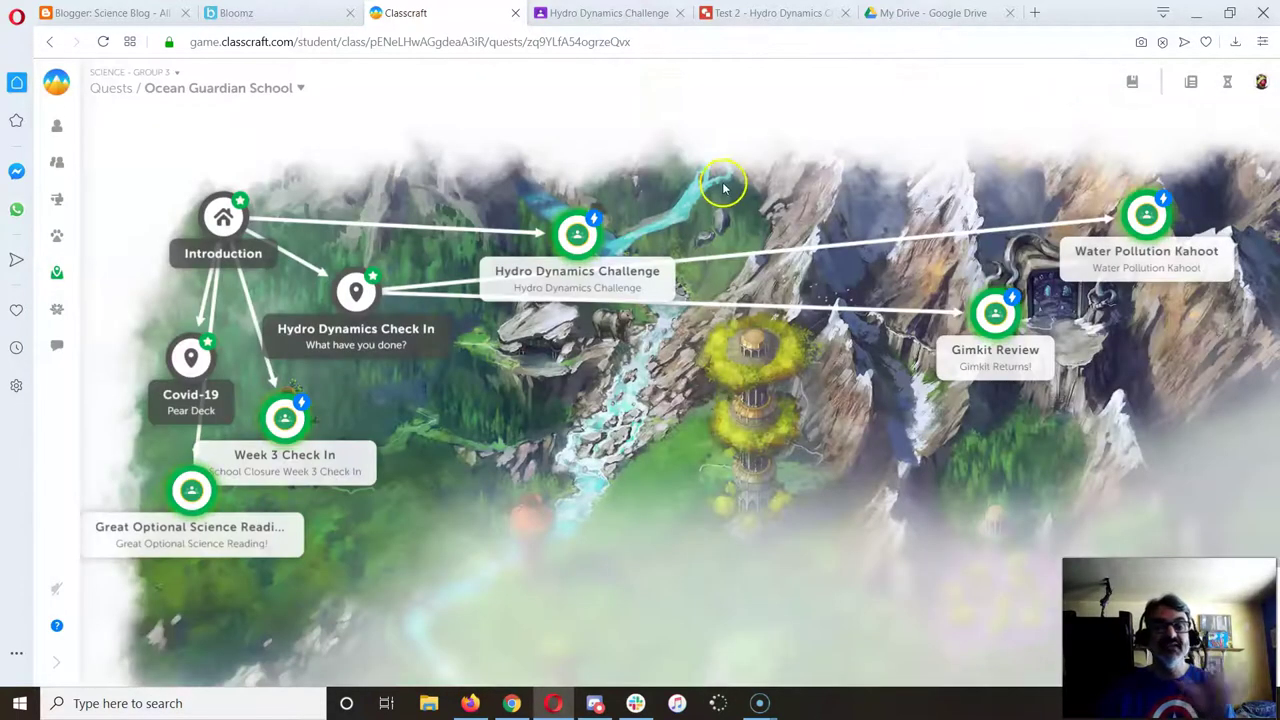
Mark the Hydro Dynamics Challenge task complete from its TASK tab.
left_click(591, 230)
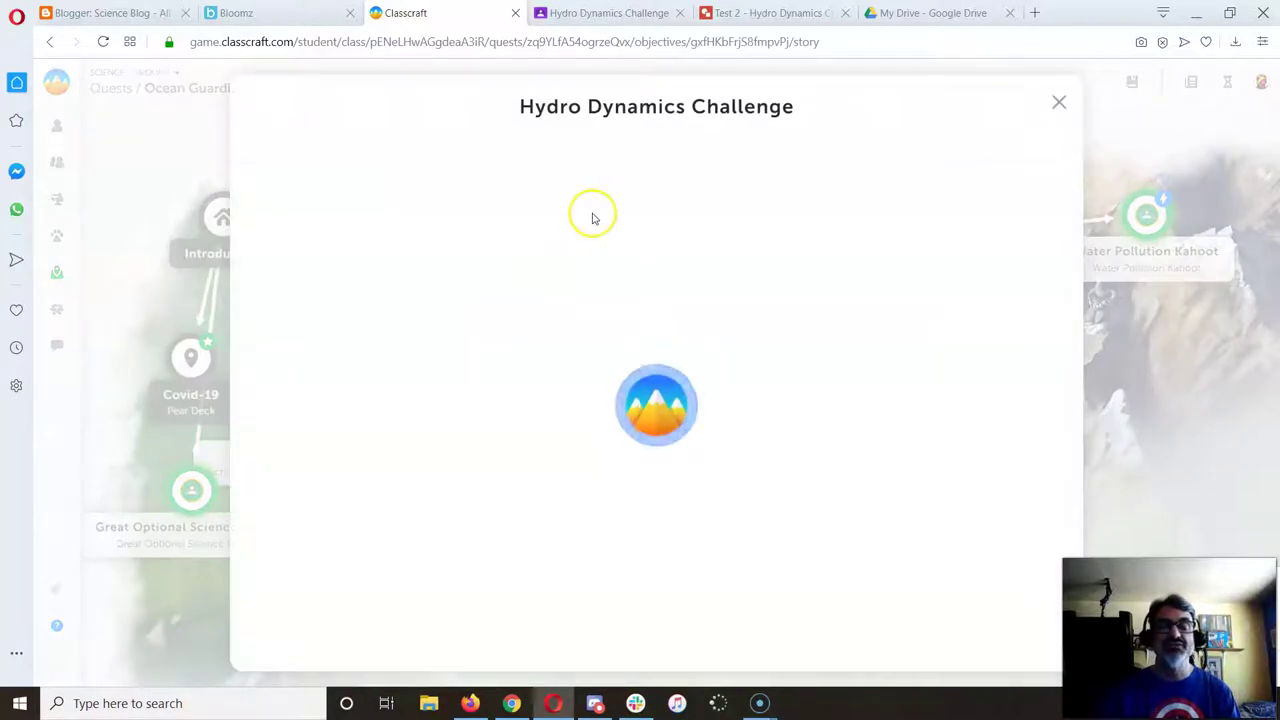
left_click(578, 150)
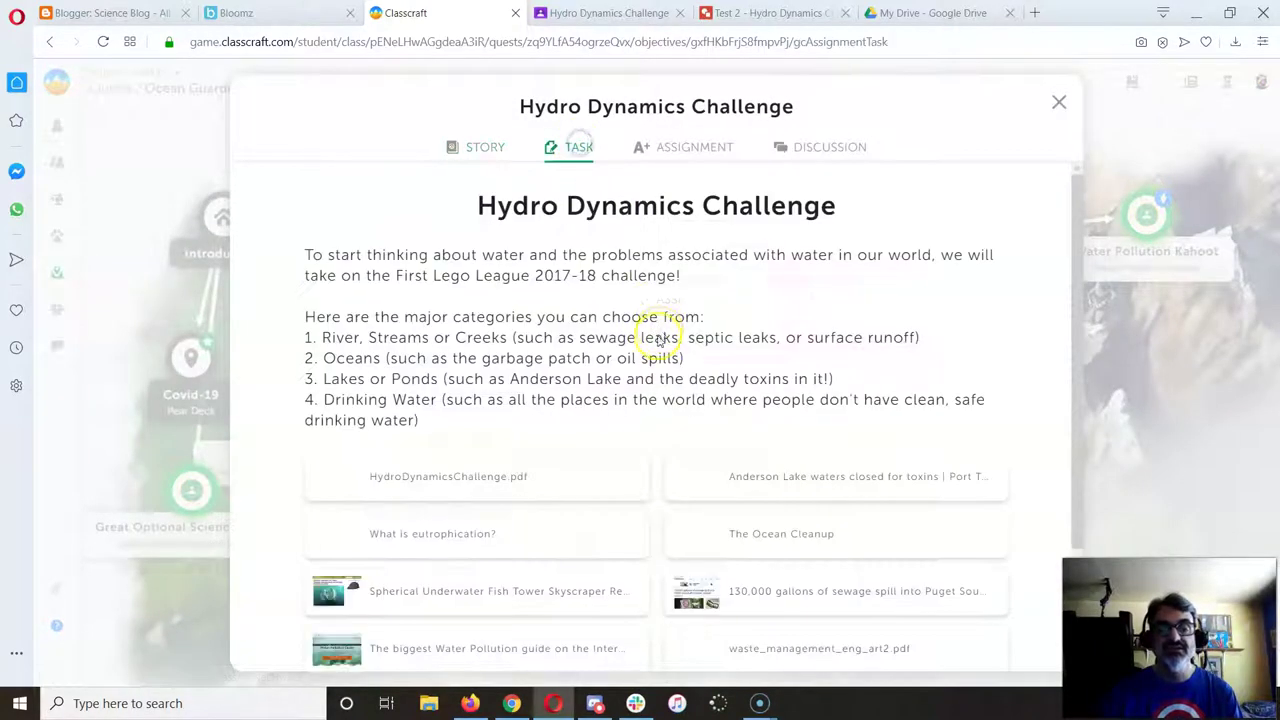
scroll(660, 400, "down", 3)
left_click(668, 616)
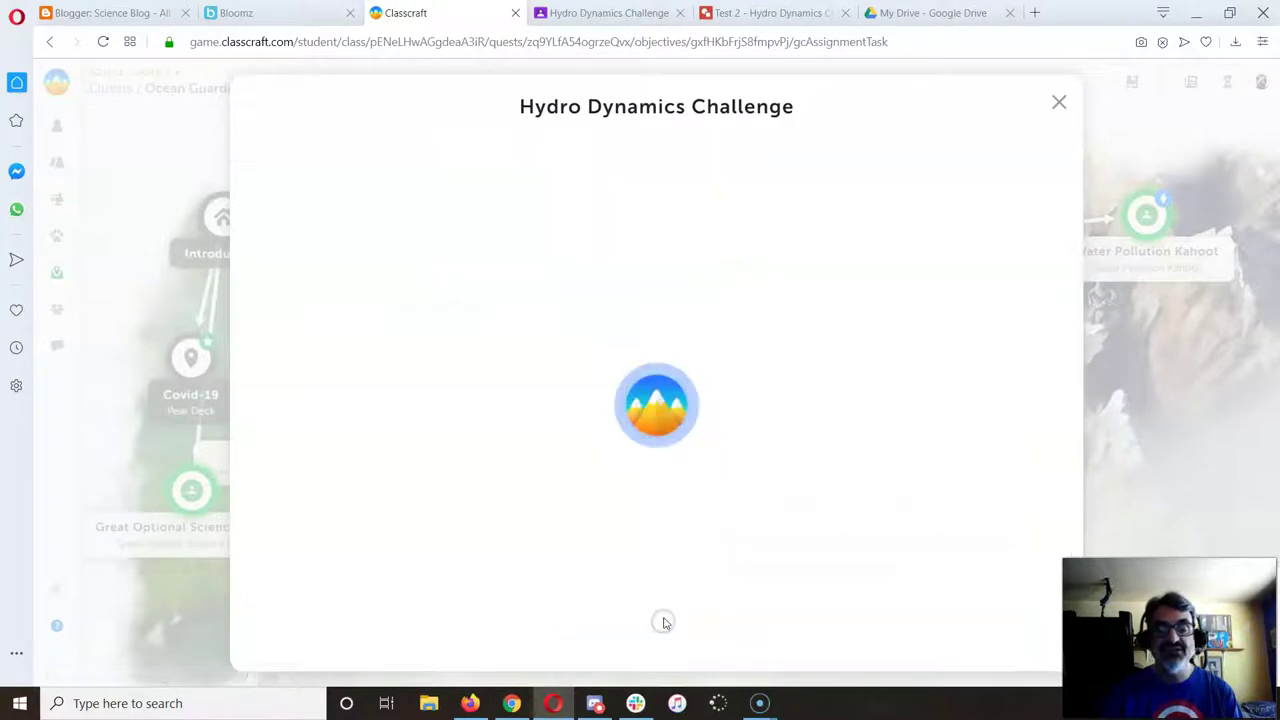